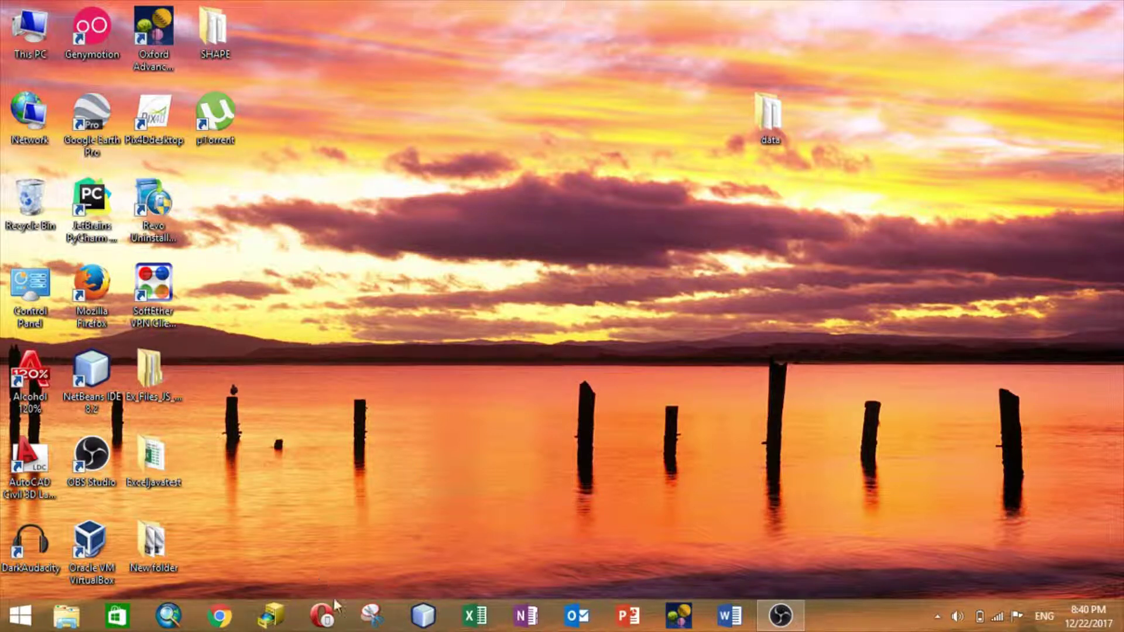
- Launch ArcMap and start an untitled document from the Blank Map template
click(171, 621)
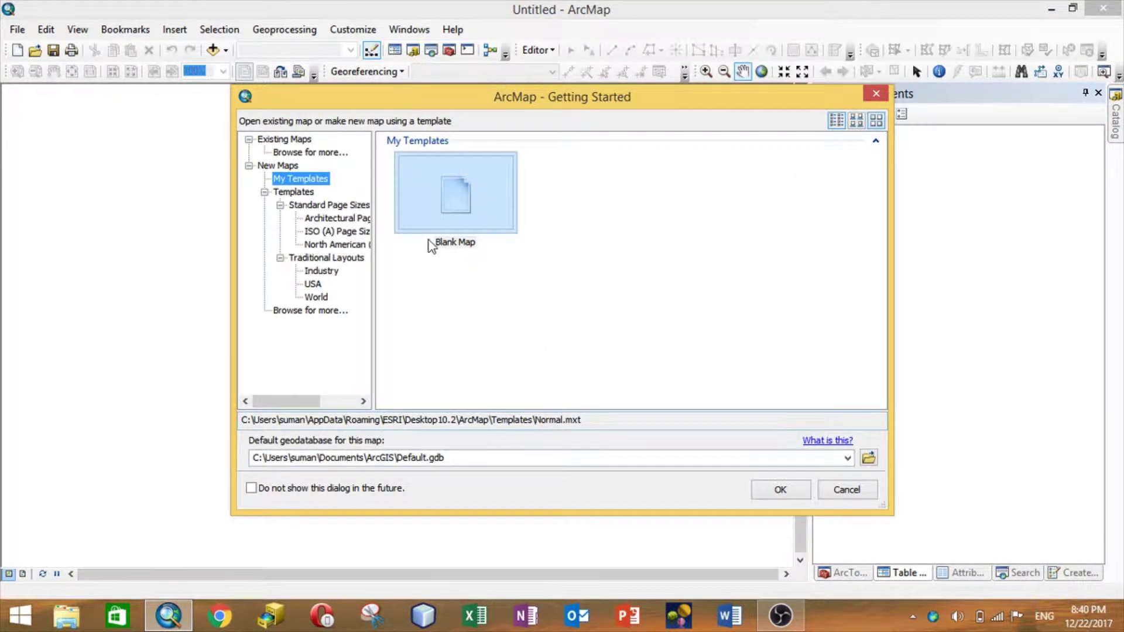
click(420, 159)
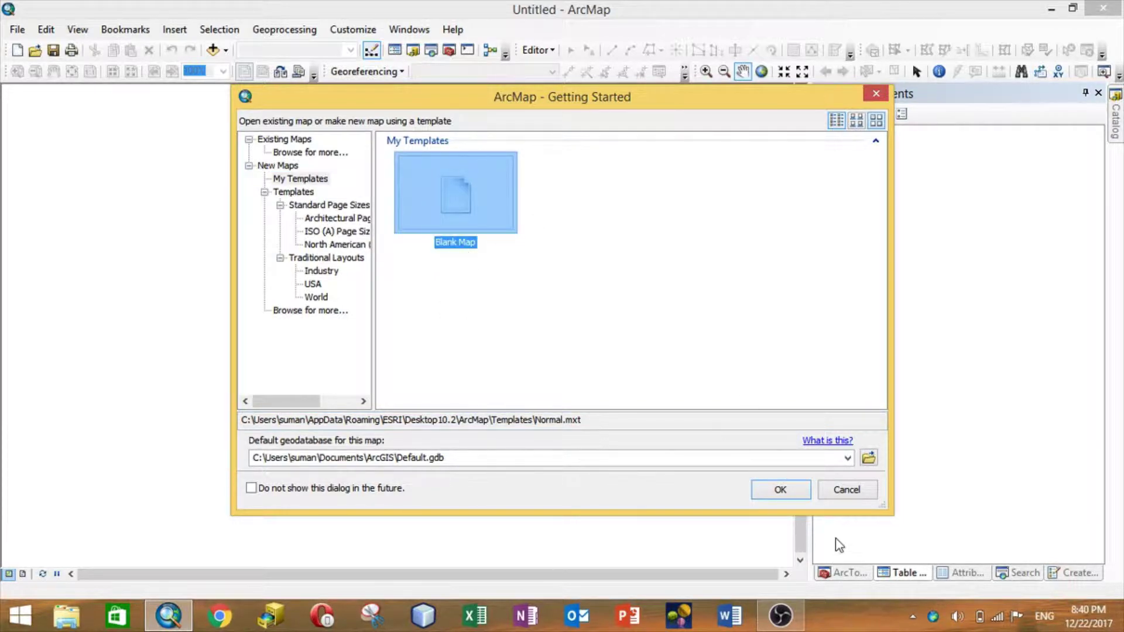
click(784, 489)
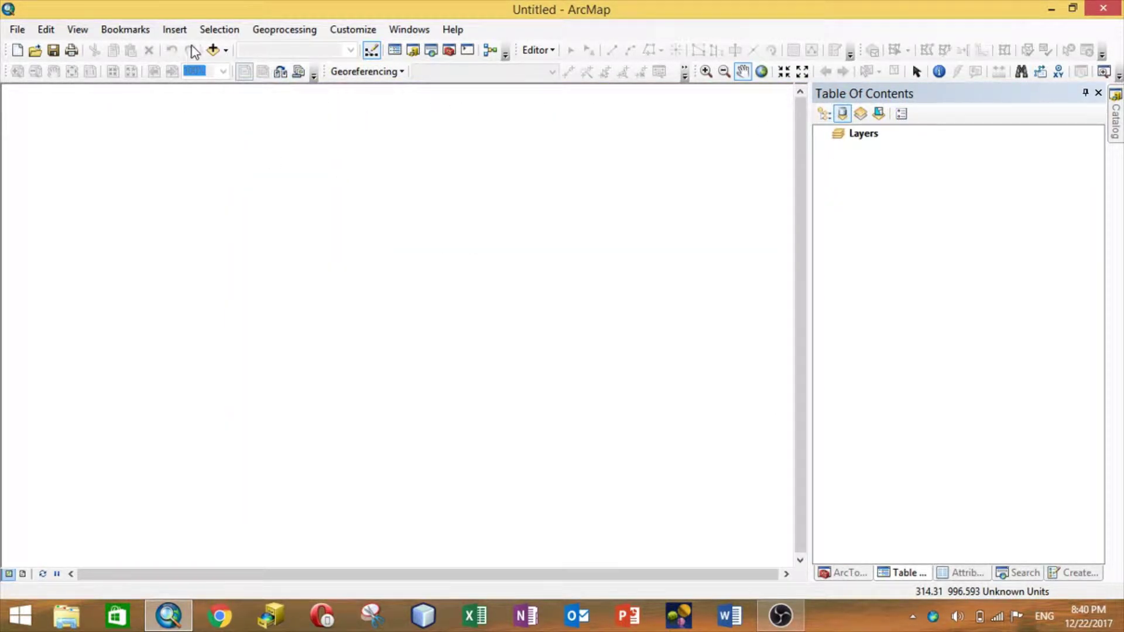
- Add Nepal_GaPaNaPa_Wards.shp from the data folder to the map
click(212, 50)
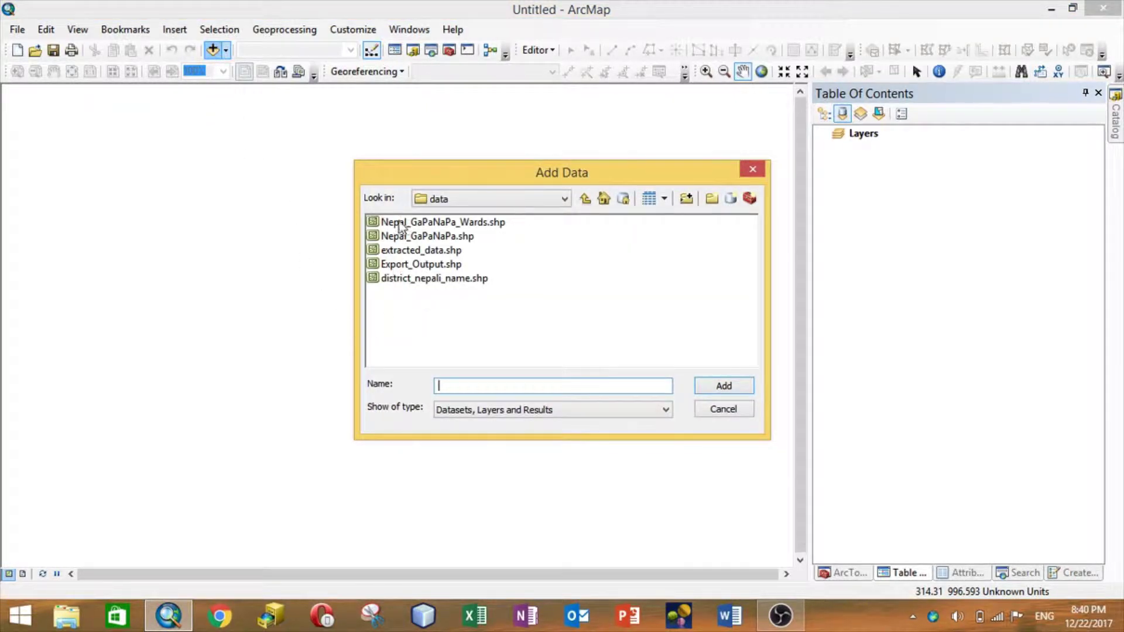
click(422, 225)
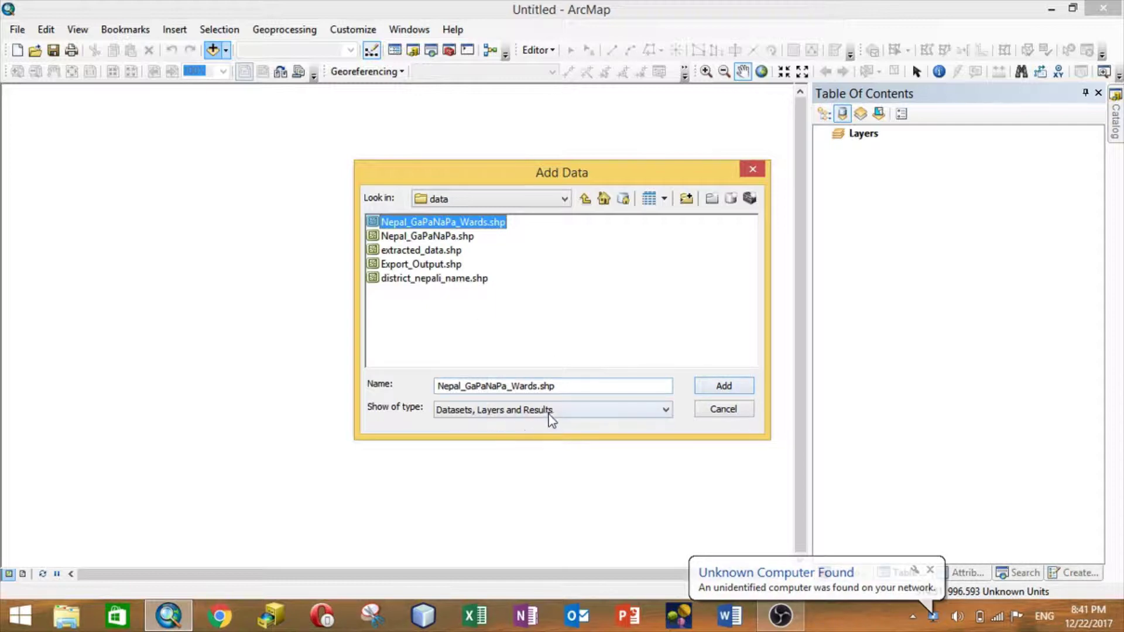
click(724, 387)
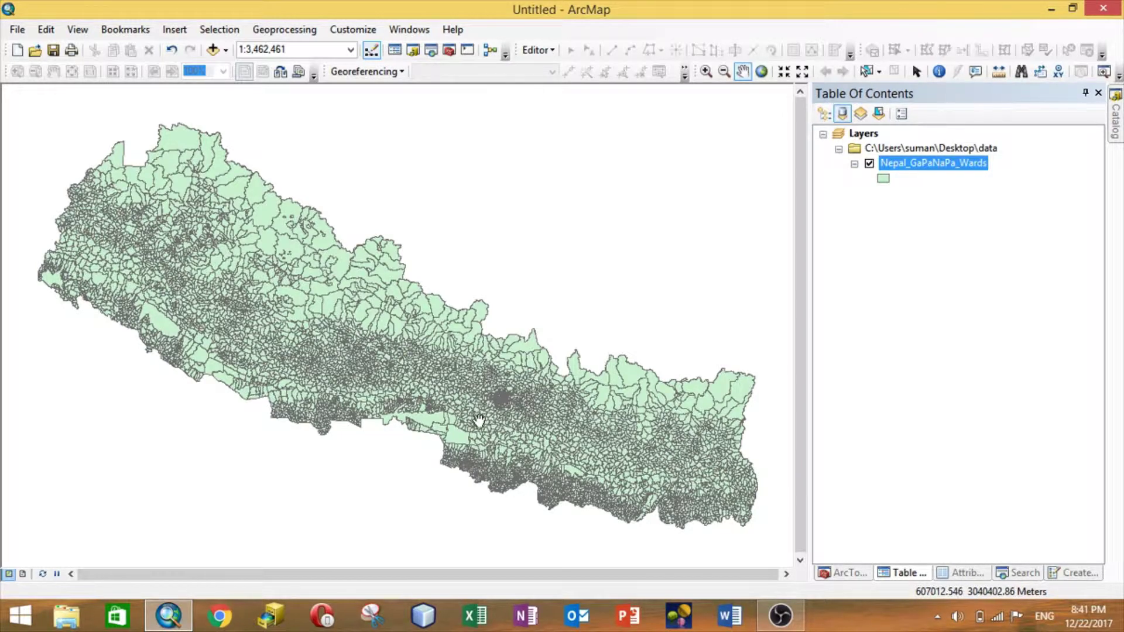
- Zoom and pan to frame the dense central ward cluster at 1:24,000 scale
scroll(478, 417, up, 2)
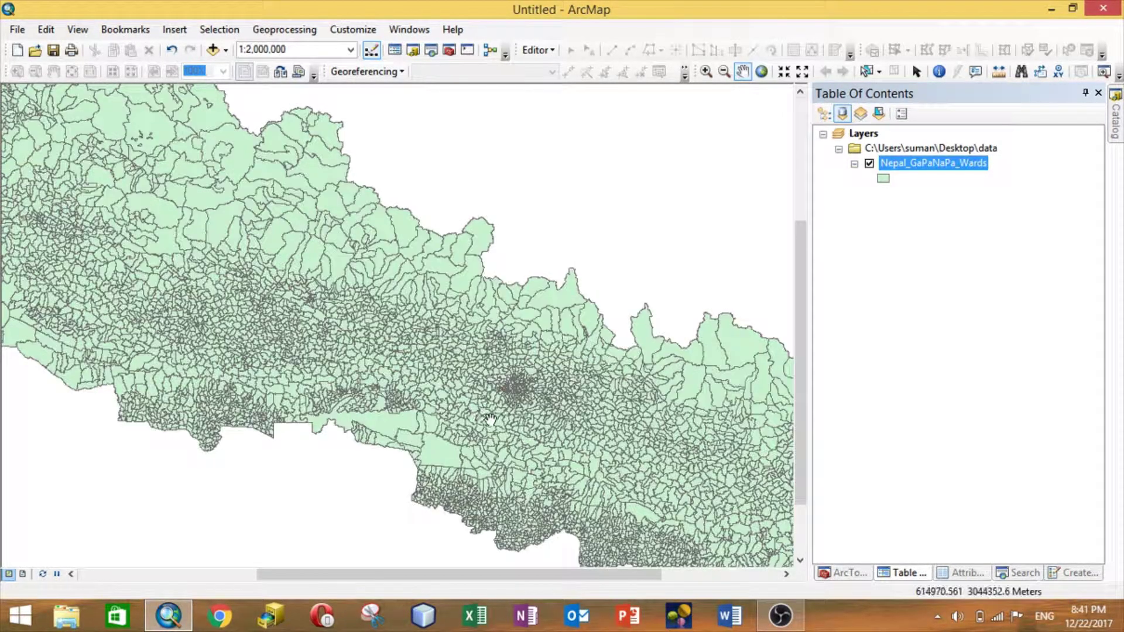
scroll(491, 419, up, 2)
scroll(404, 420, up, 1)
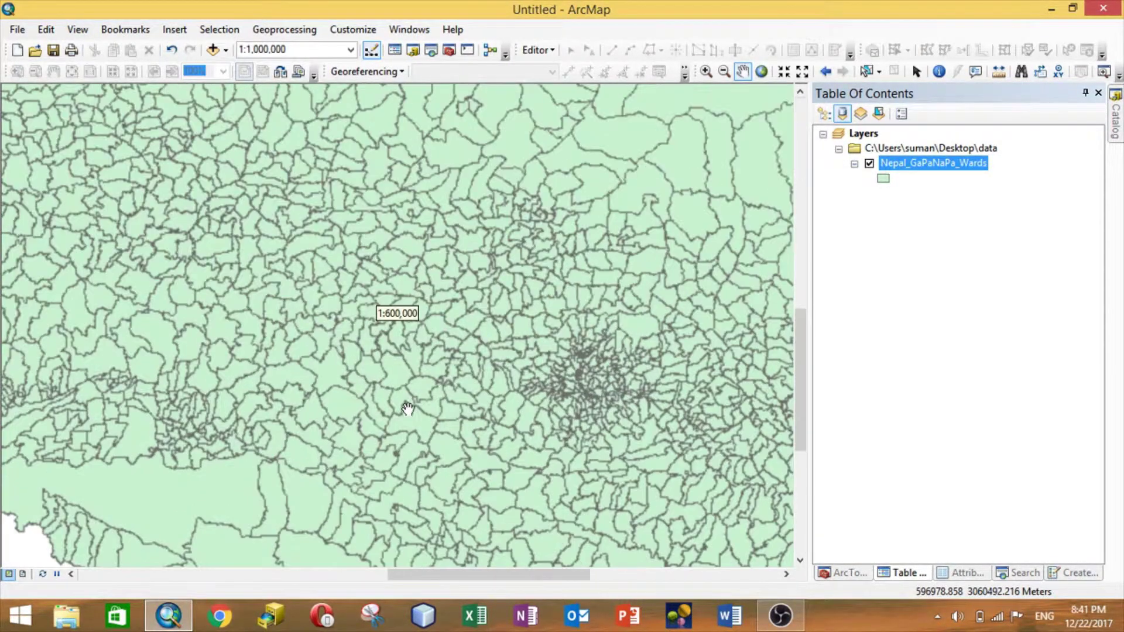
scroll(433, 364, up, 2)
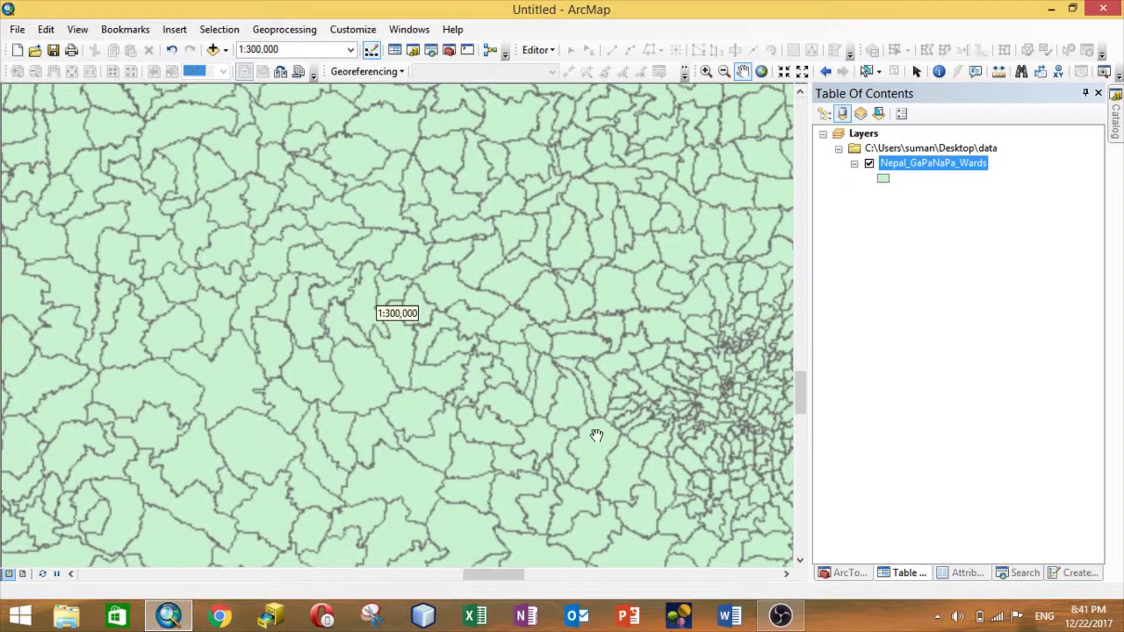
drag(572, 364, 235, 316)
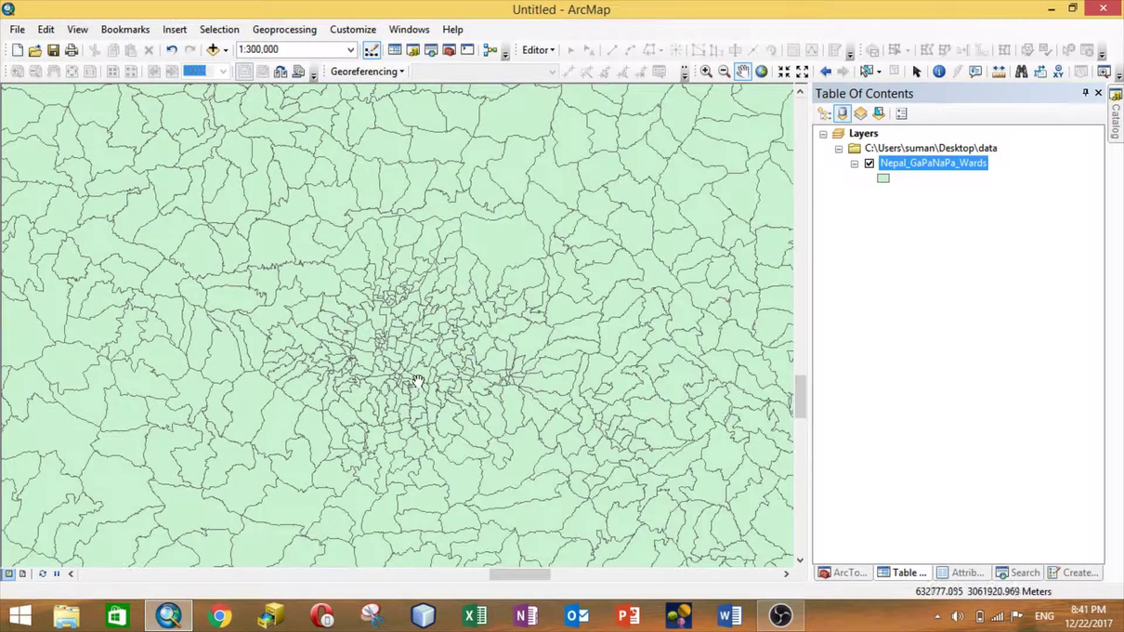
scroll(420, 379, up, 1)
scroll(380, 383, up, 1)
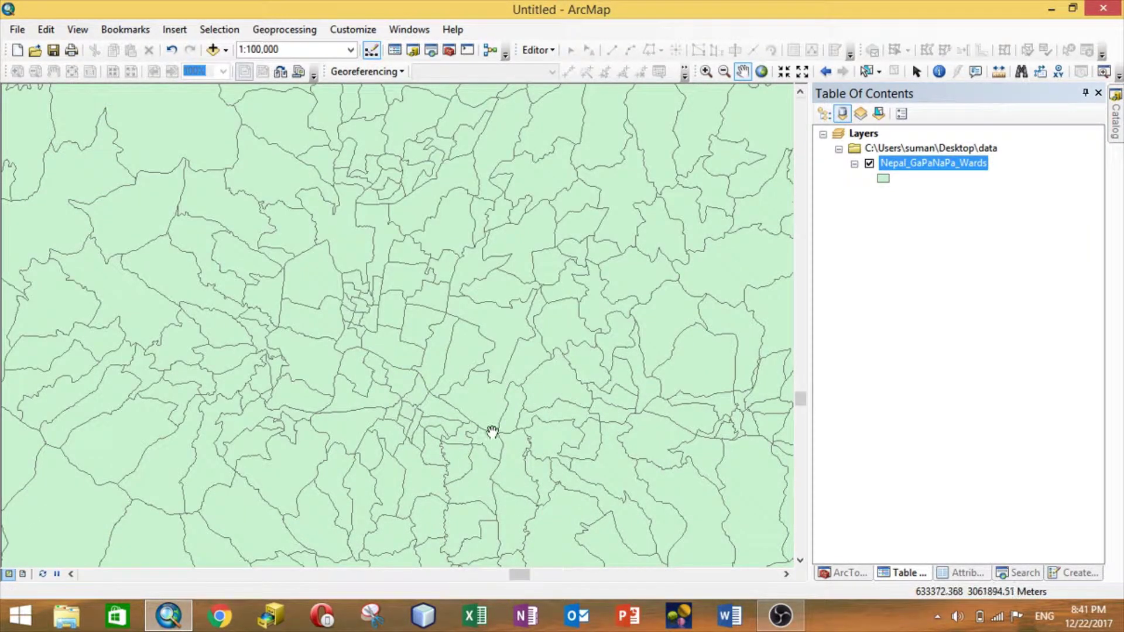
drag(492, 431, 581, 412)
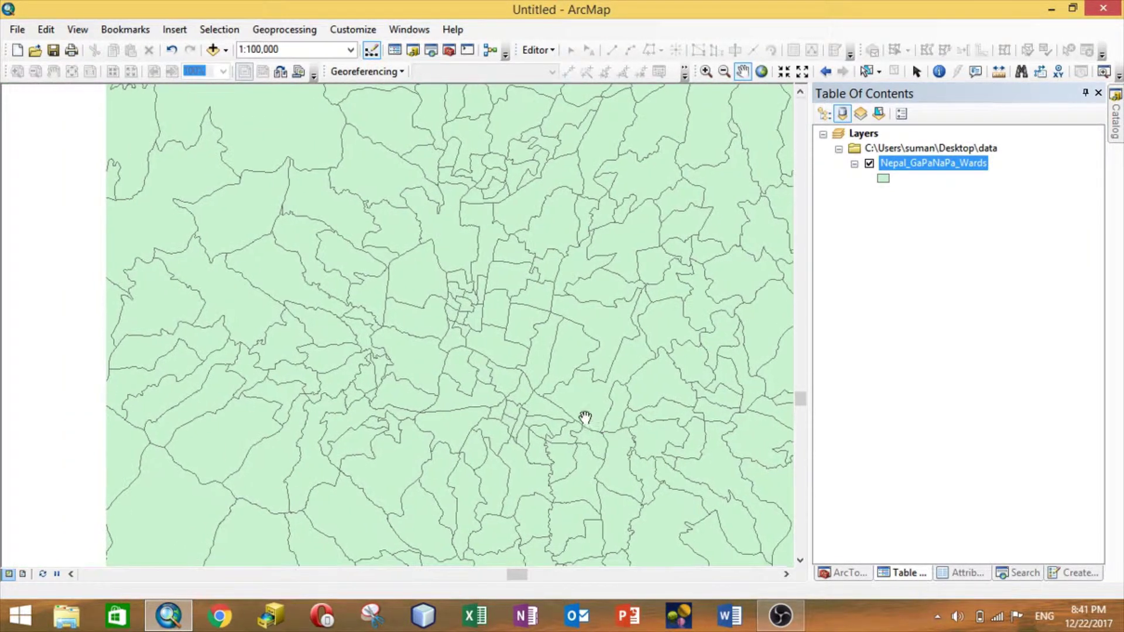
scroll(465, 378, up, 1)
scroll(533, 370, up, 1)
scroll(471, 375, up, 3)
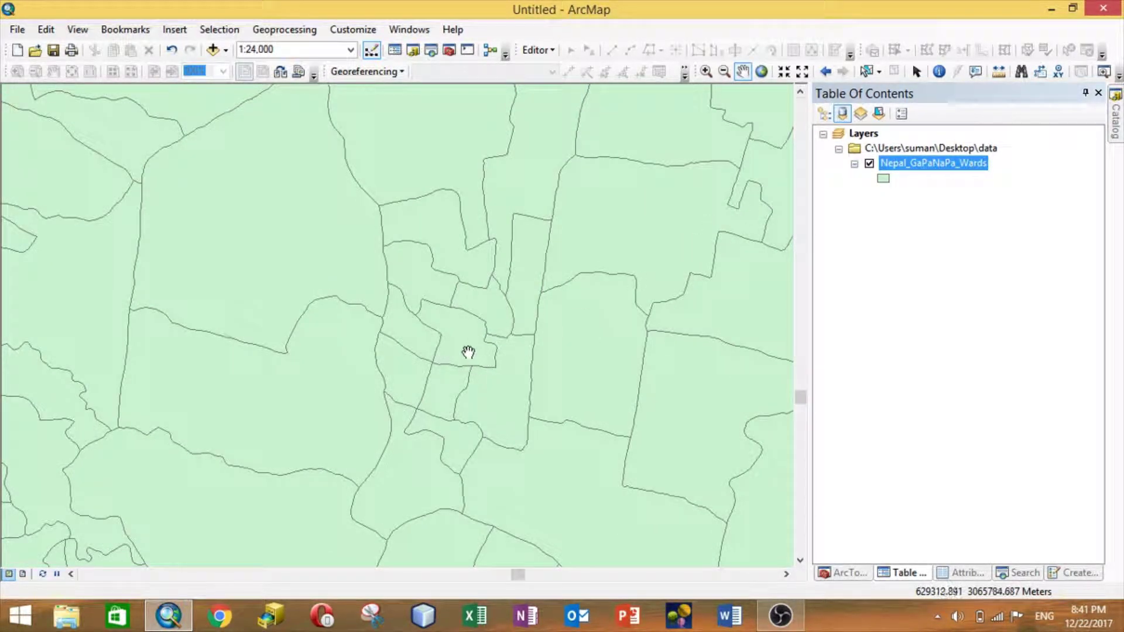
- Look through the wards attribute table, then select one central ward polygon with Select Features
right_click(910, 166)
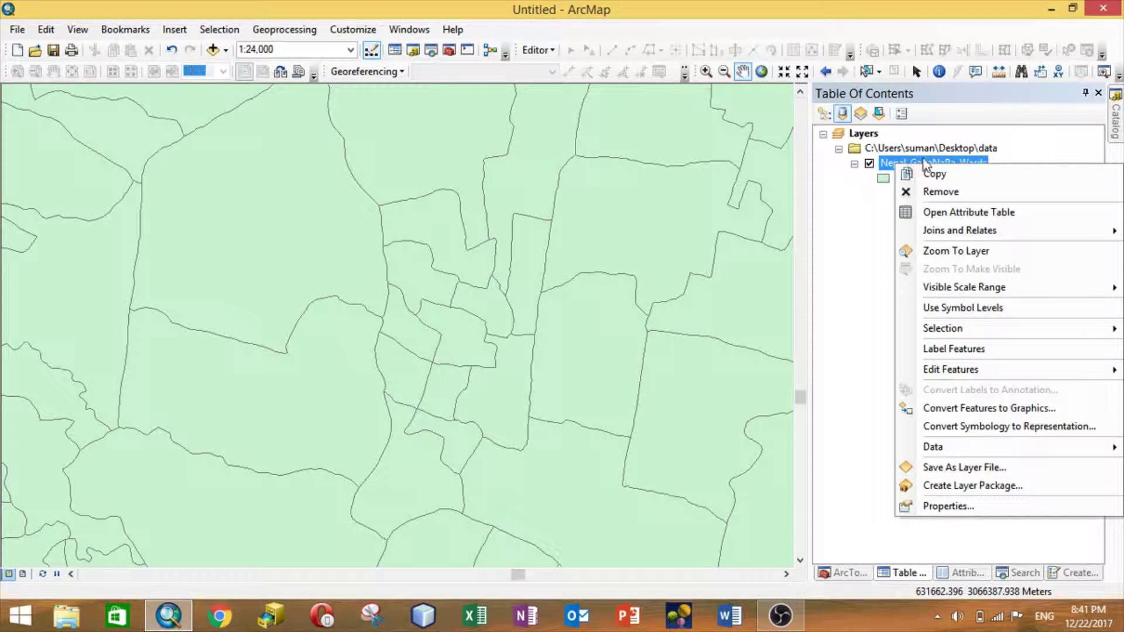
click(944, 214)
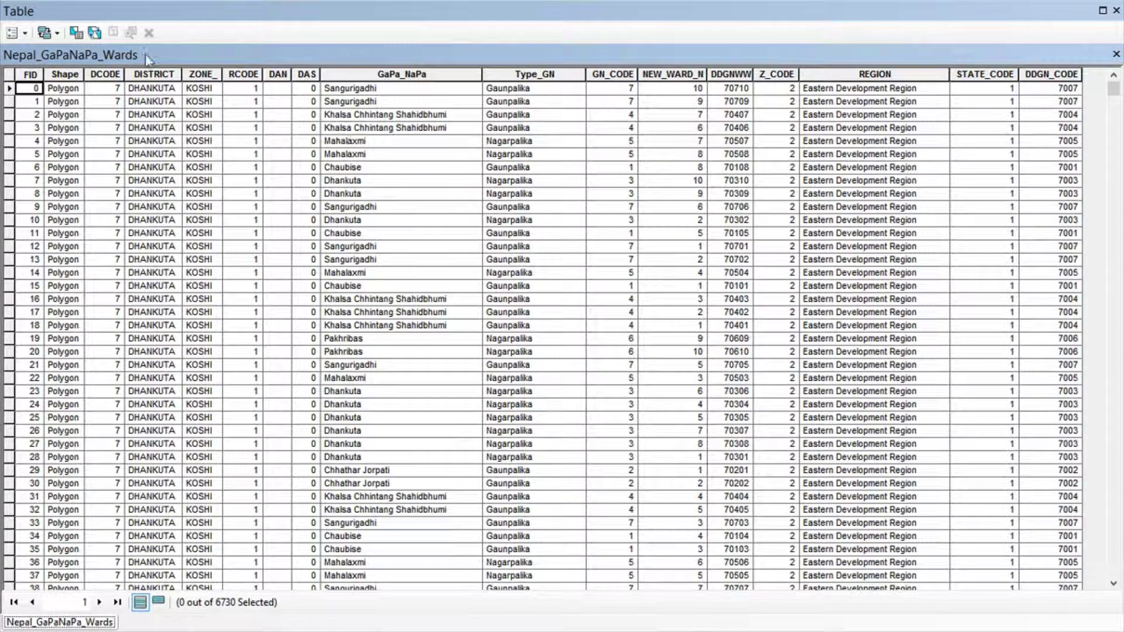
click(82, 36)
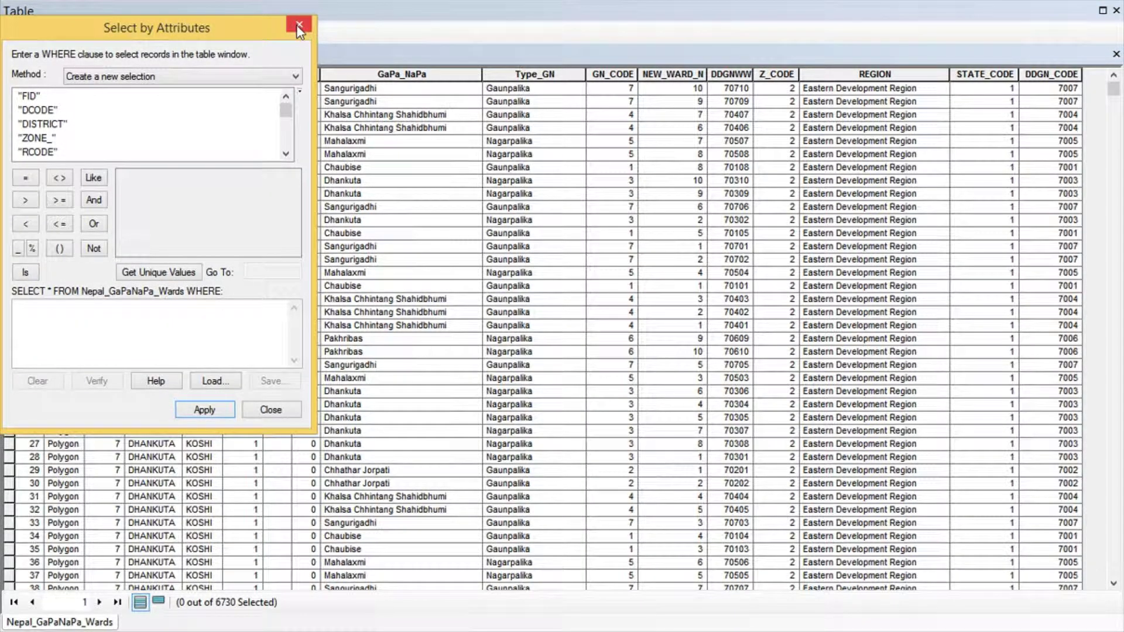
click(125, 332)
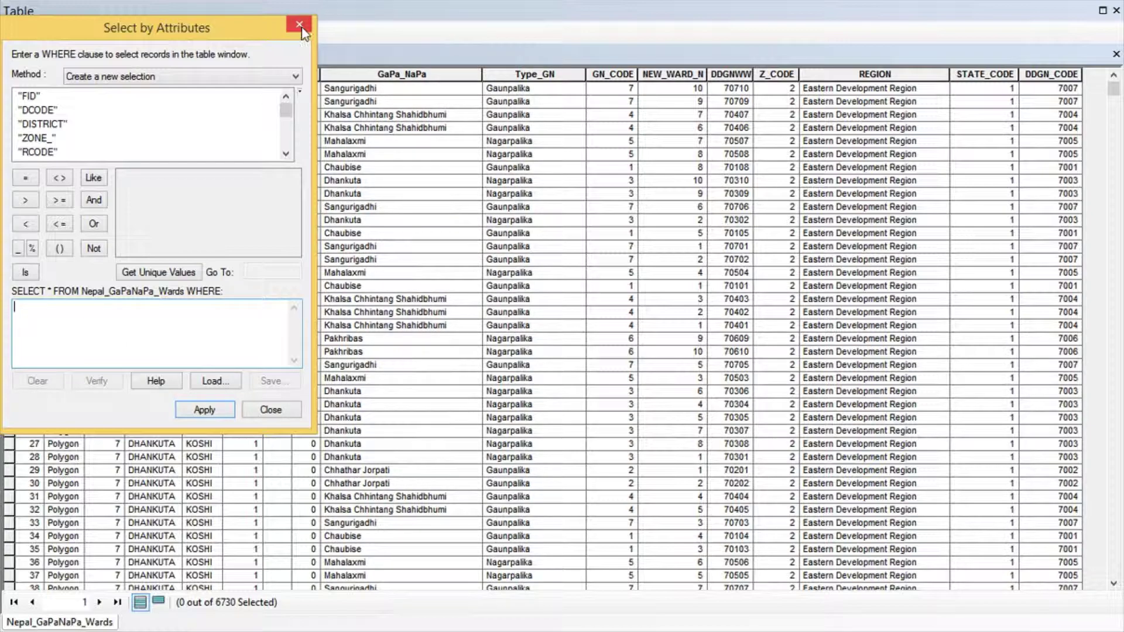
click(299, 24)
click(1115, 53)
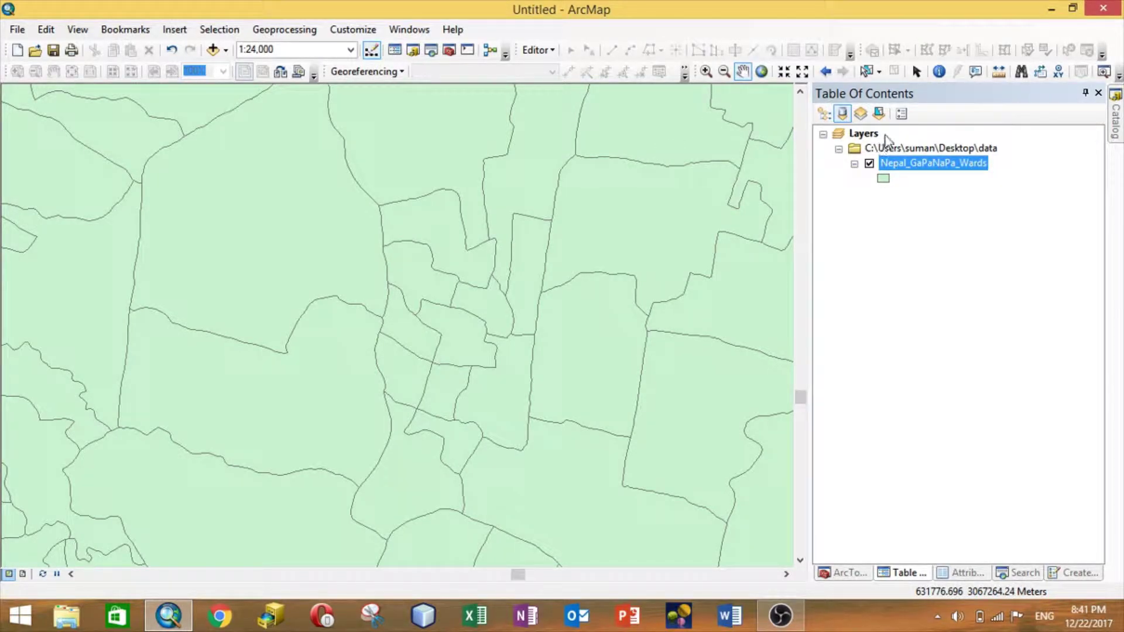
click(866, 73)
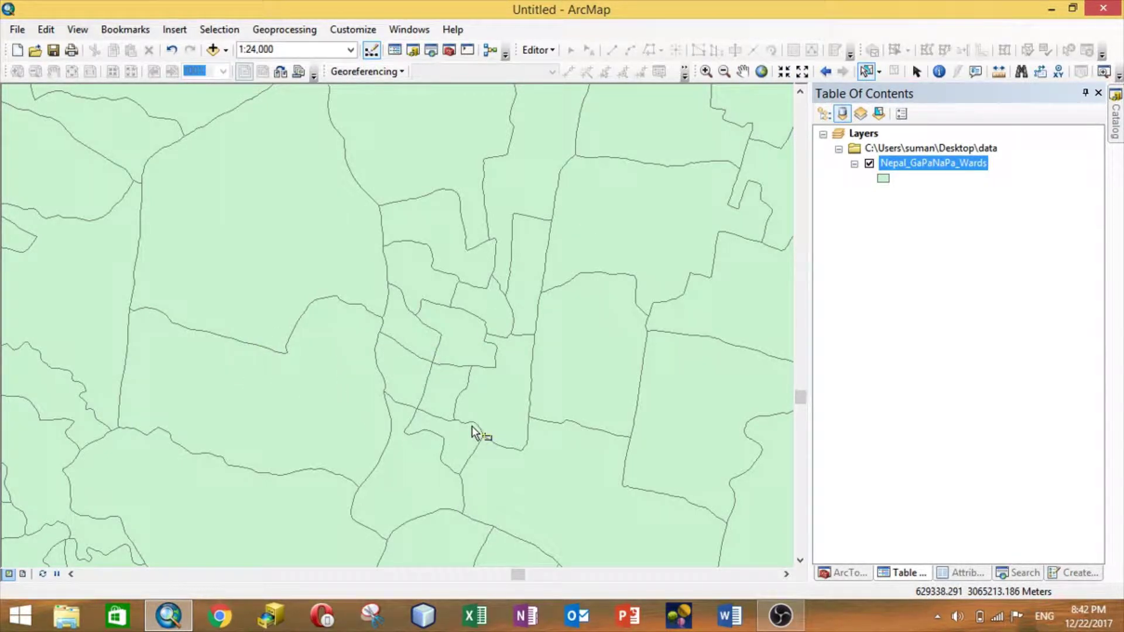
click(447, 387)
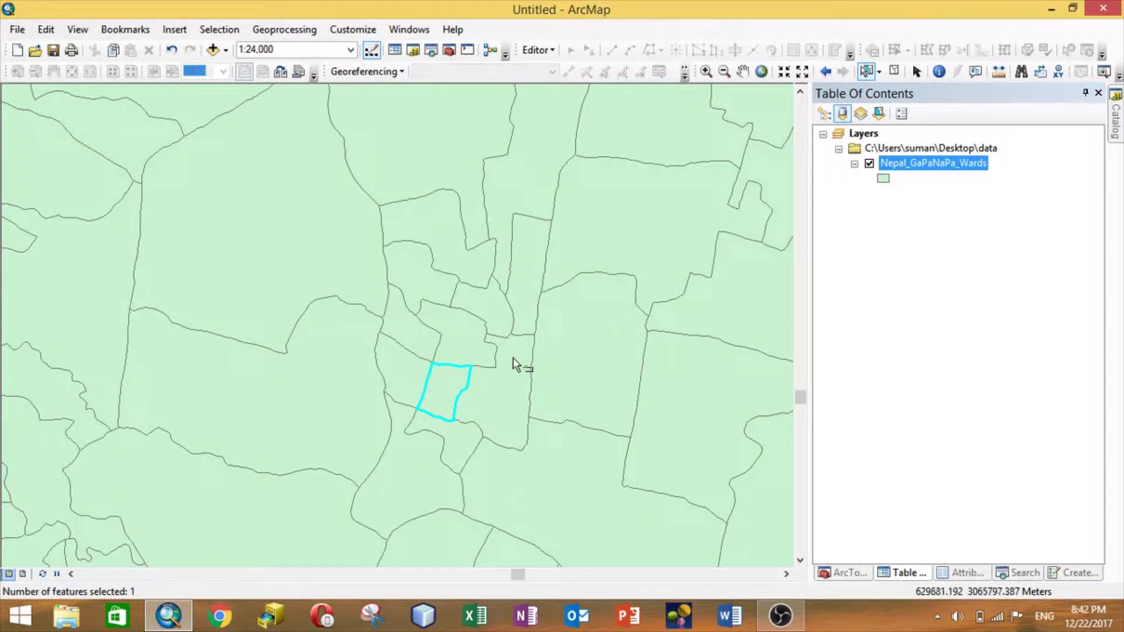
- Start exporting the selected ward and rename the output to Export_data.shp
right_click(930, 168)
mouse_move(932, 446)
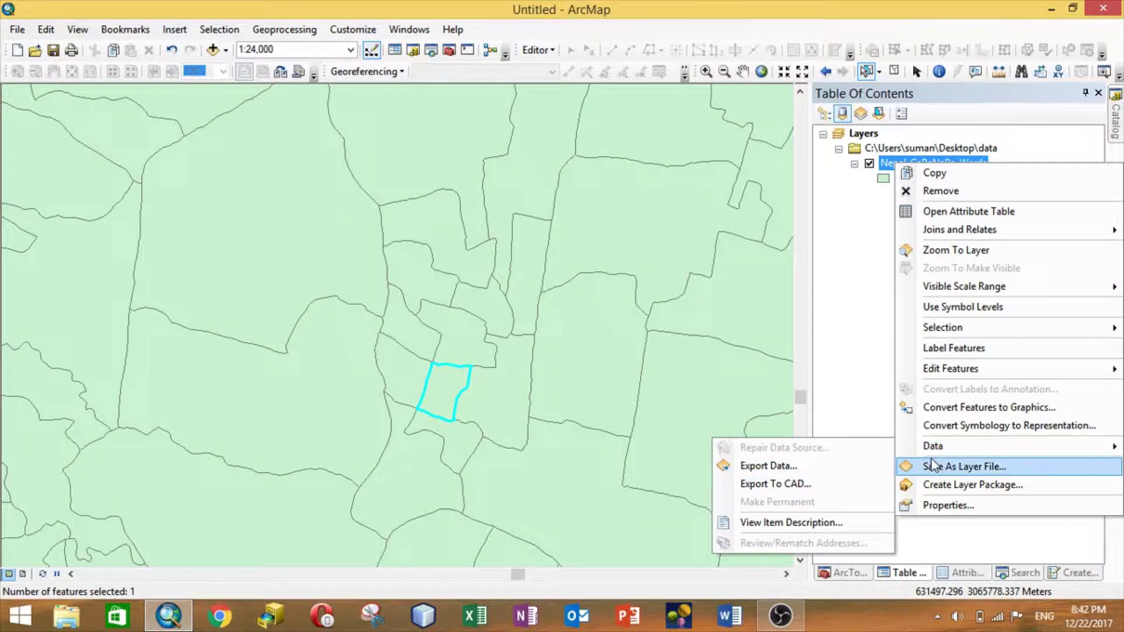
click(796, 465)
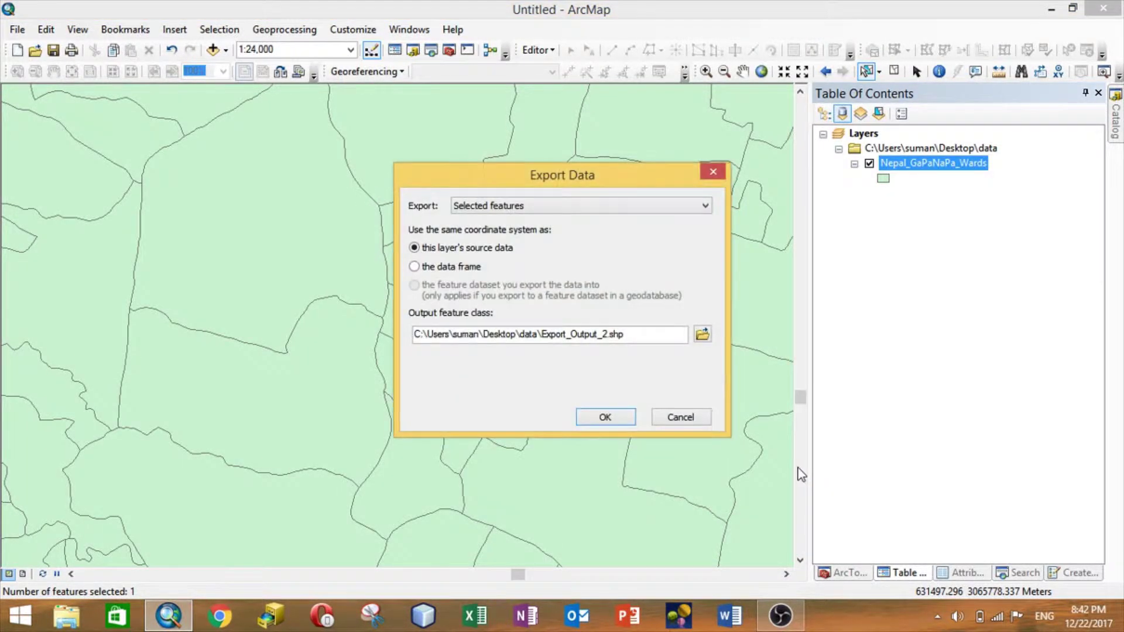
click(702, 335)
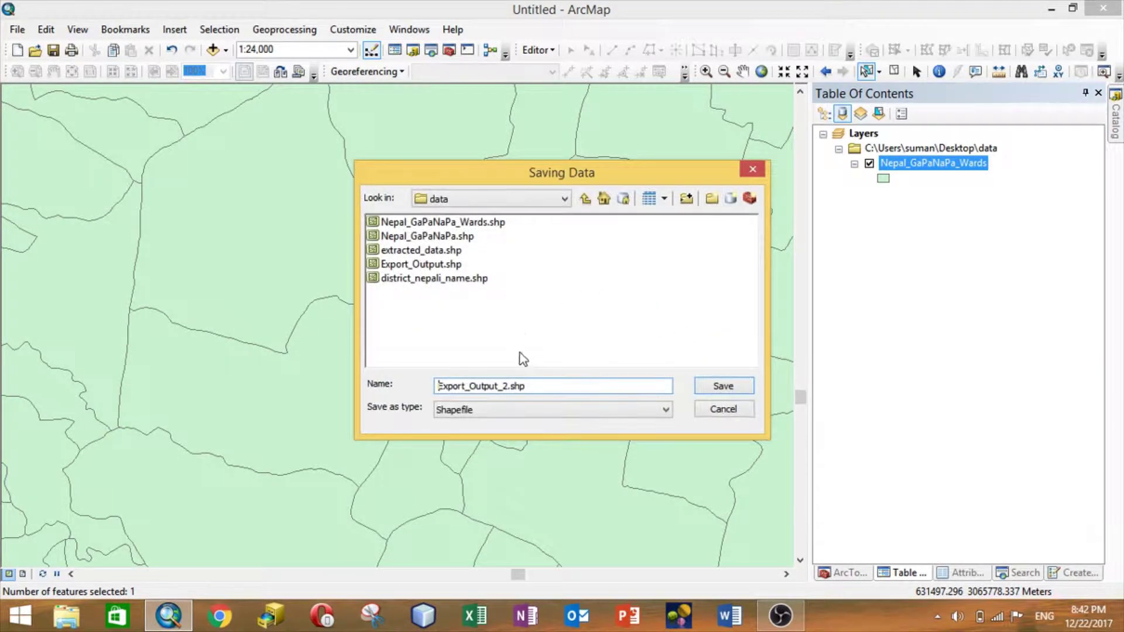
double_click(550, 384)
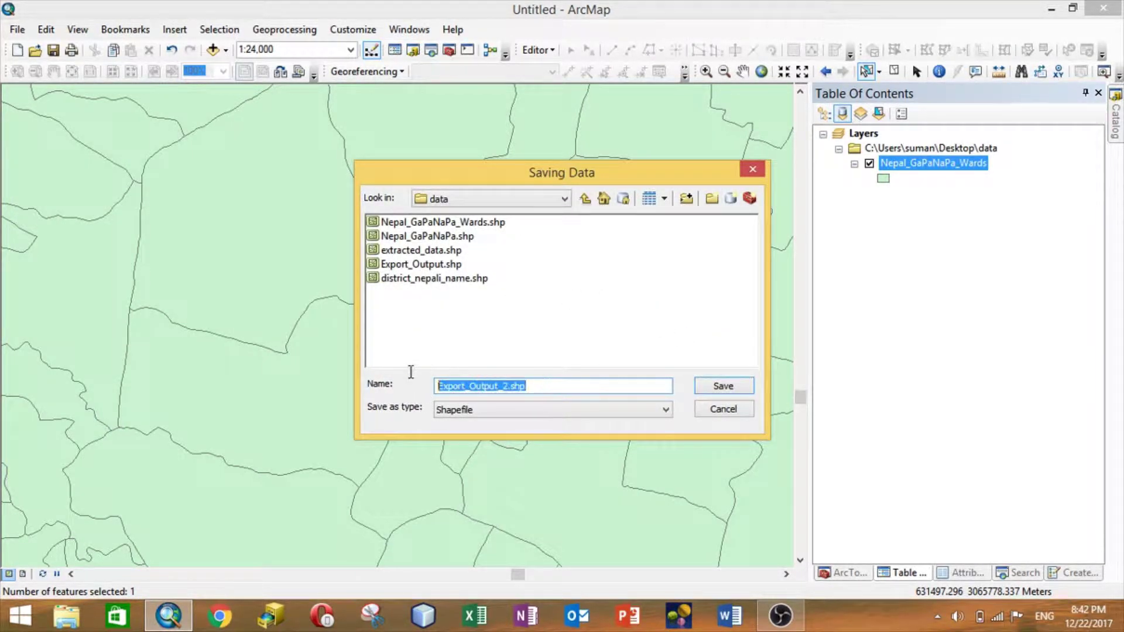
click(550, 385)
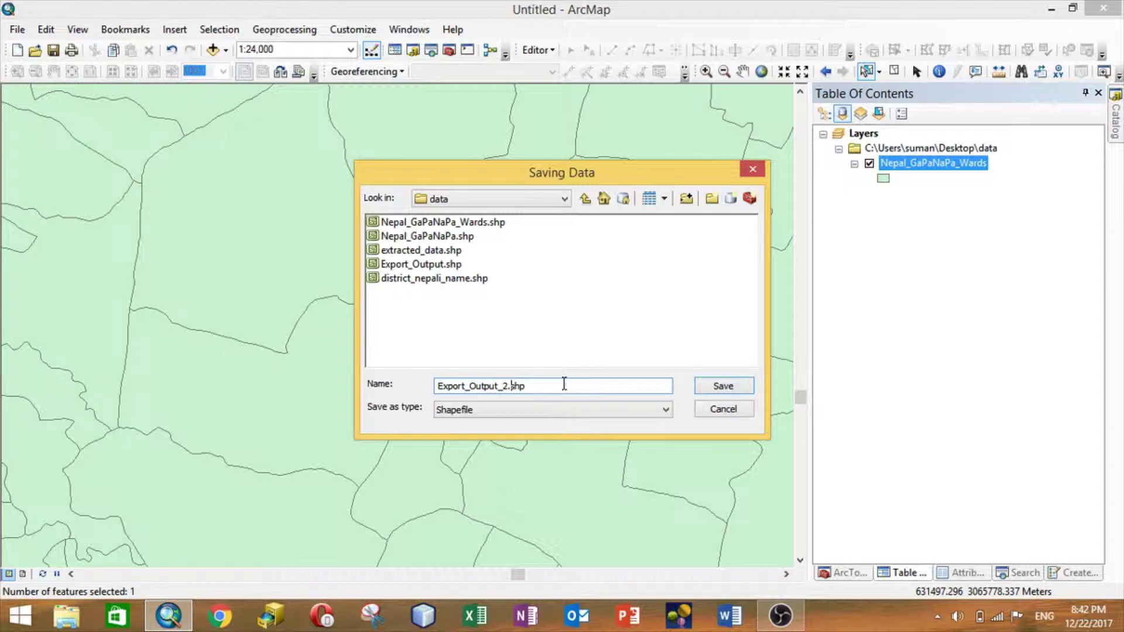
key(BackSpace)
key(BackSpace)
key(BackSpace)
key(BackSpace)
key(BackSpace)
key(BackSpace)
key(BackSpace)
key(BackSpace)
text(_)
key(BackSpace)
key(BackSpace)
key(BackSpace)
key(BackSpace)
key(BackSpace)
text(da)
- Export the ward and add Export_data to the map as a new layer
click(723, 386)
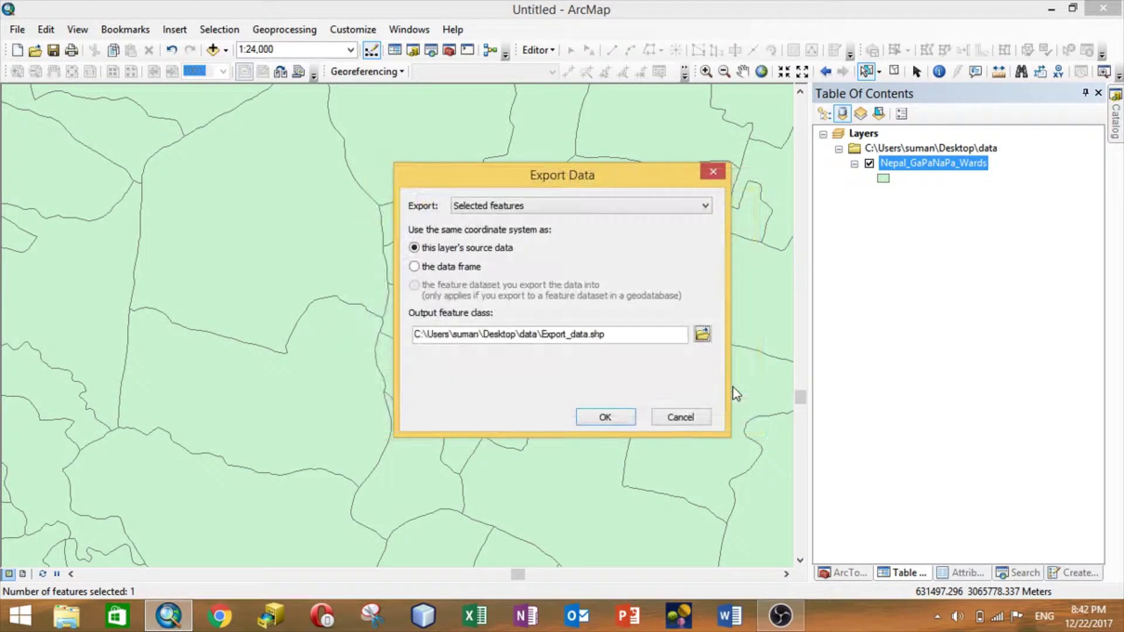
click(593, 419)
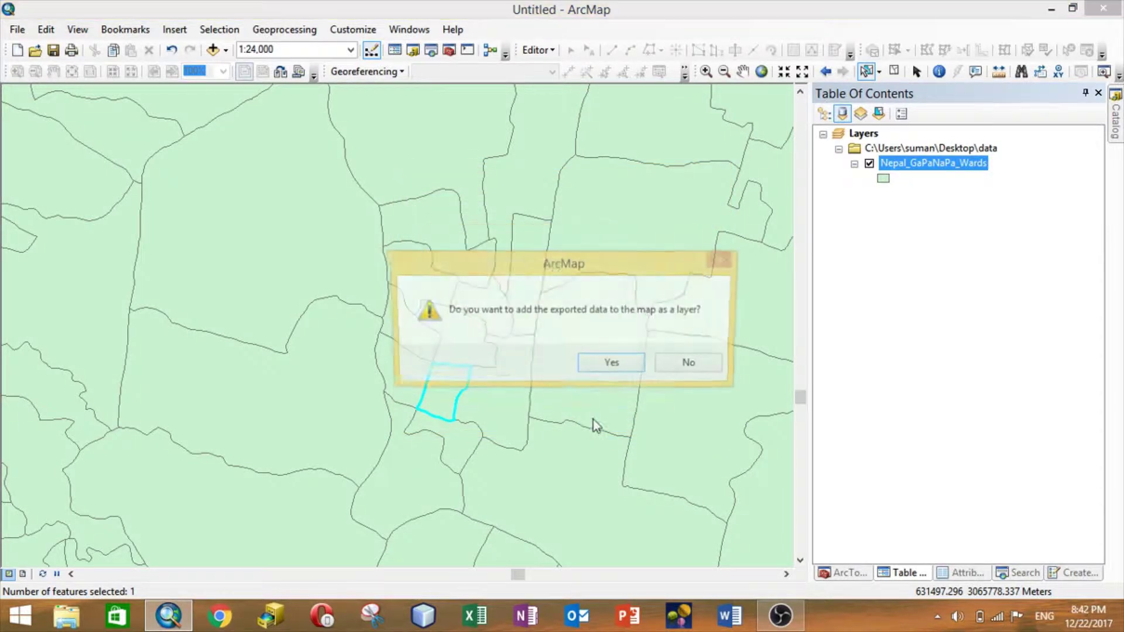
click(613, 366)
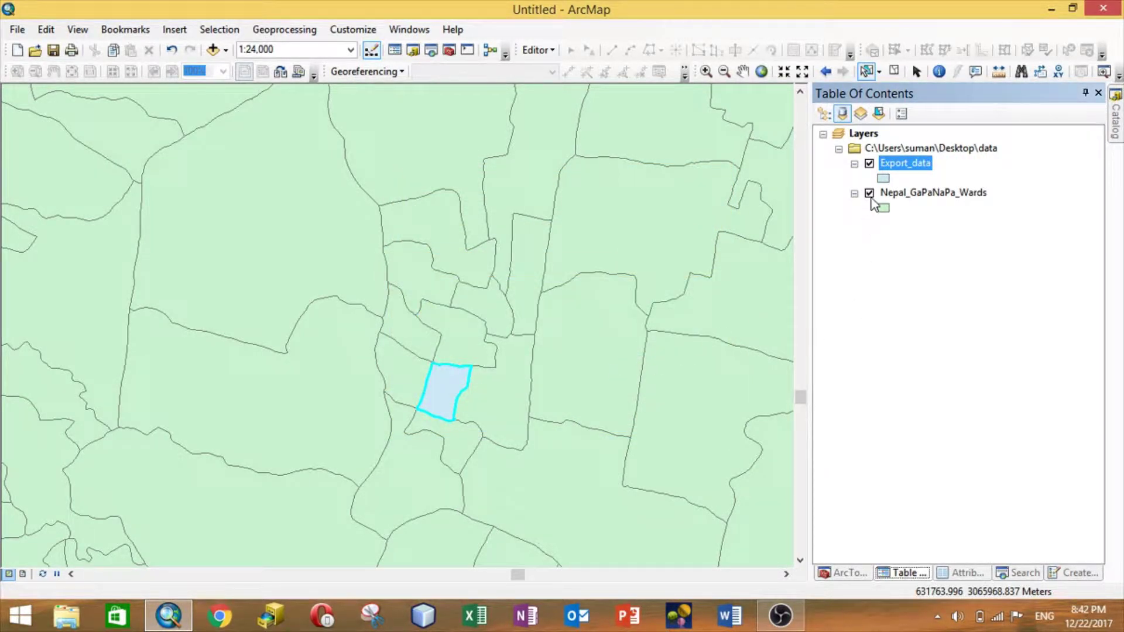
click(888, 195)
- Remove the Nepal_GaPaNaPa_Wards layer from the Table Of Contents
right_click(927, 199)
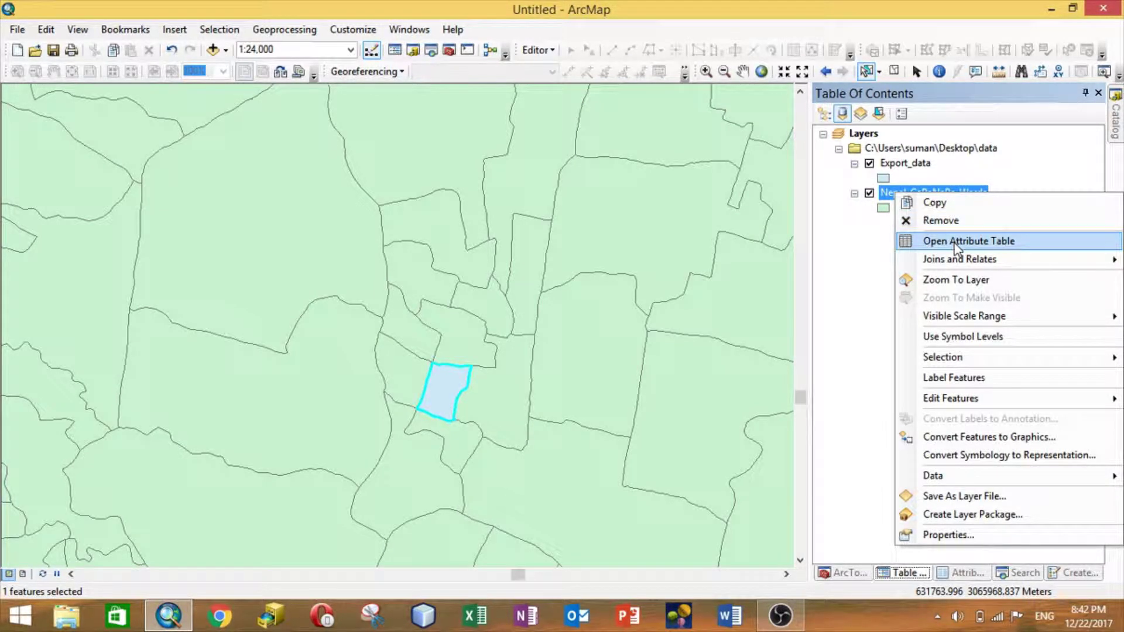
click(944, 222)
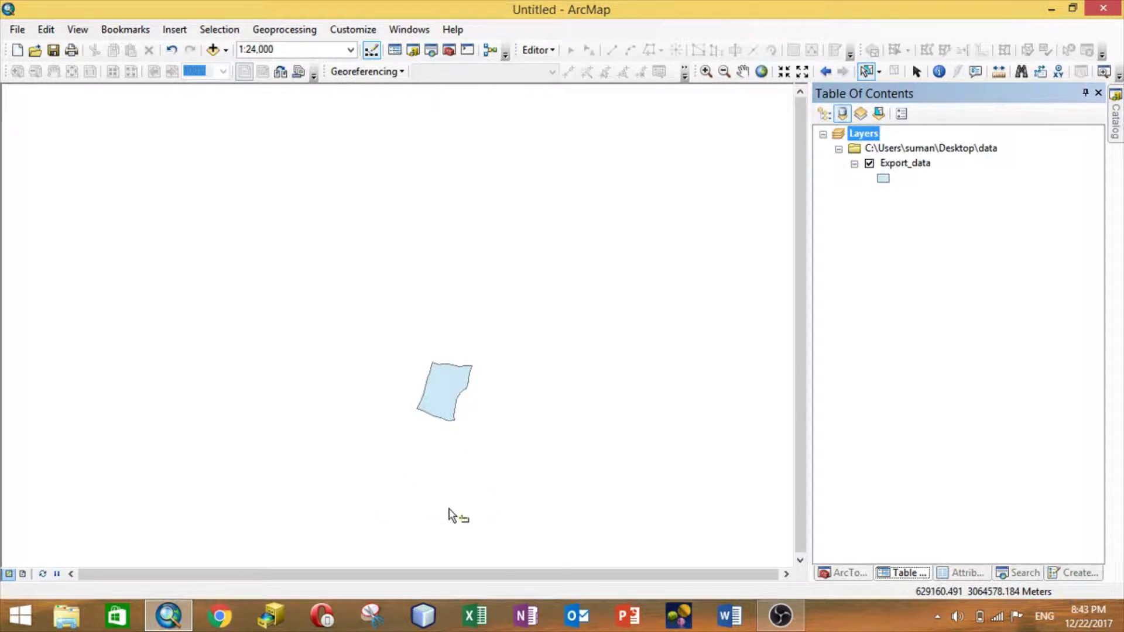
right_click(899, 165)
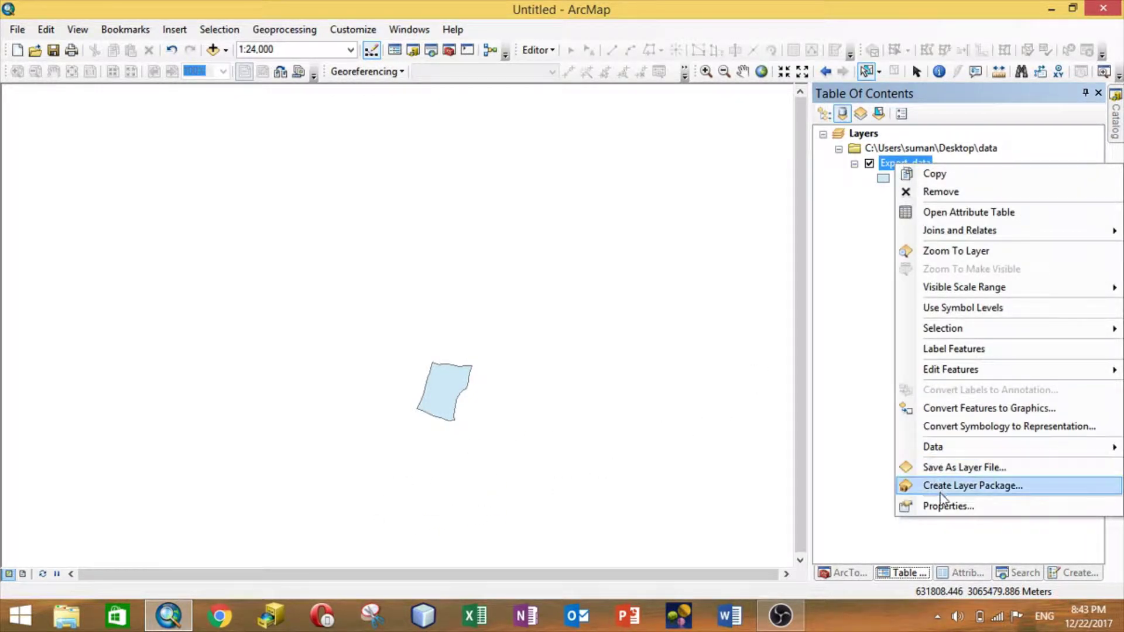
- Open Export_data's properties and read the Nepal_MUTM_Central_84_Everest_1830 projection name
click(943, 507)
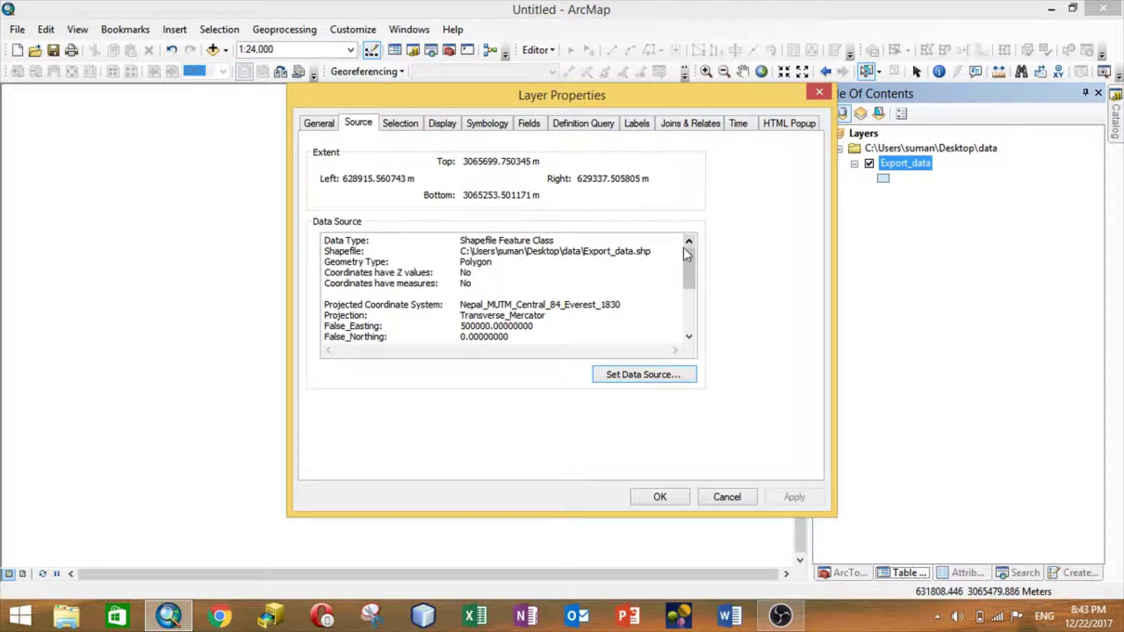
drag(687, 278, 694, 279)
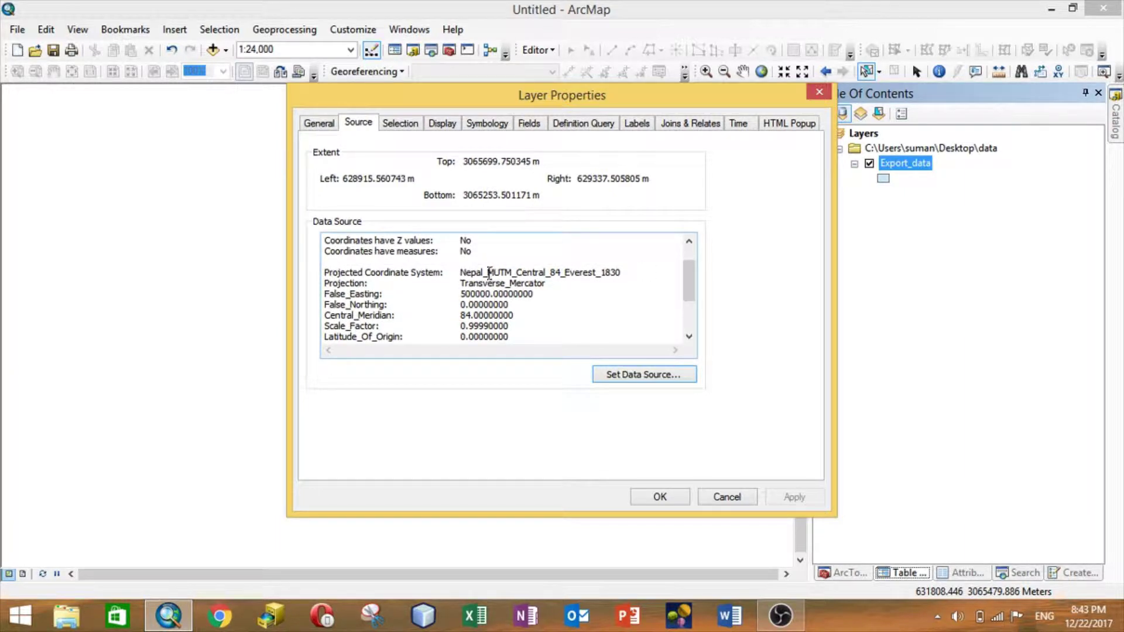
drag(488, 273, 518, 273)
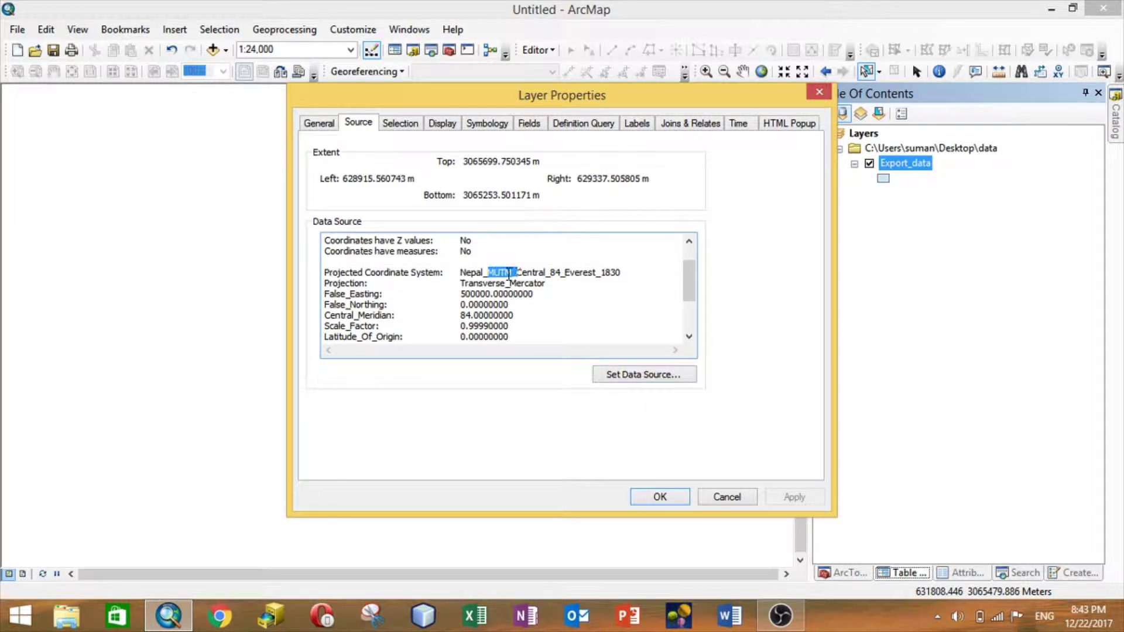
click(539, 272)
drag(517, 272, 625, 272)
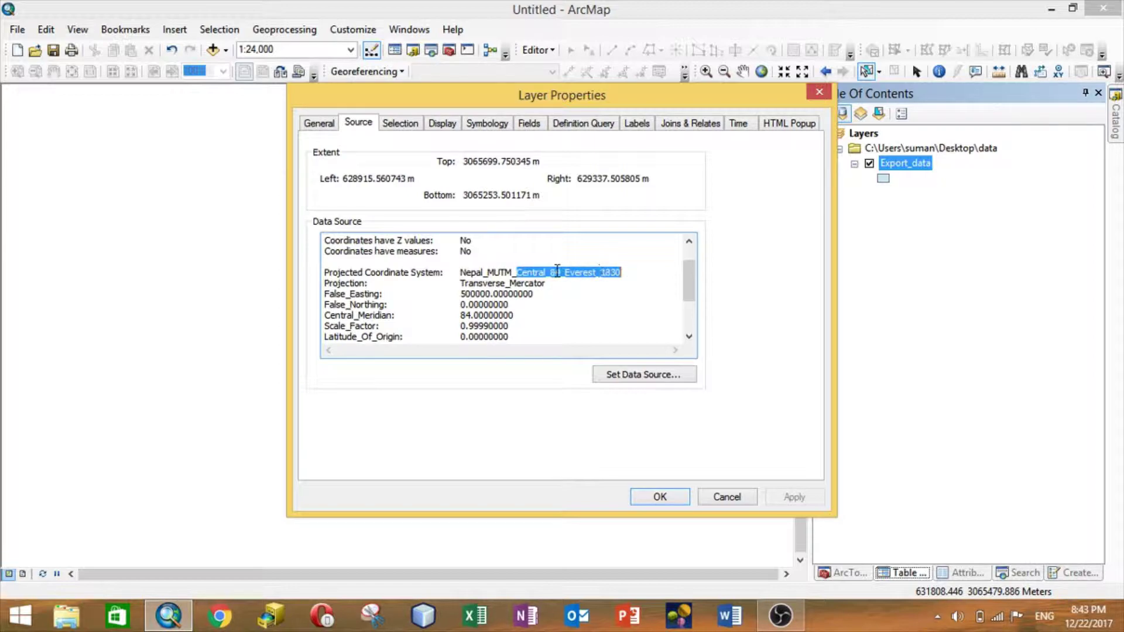
click(554, 271)
drag(550, 272, 582, 272)
click(551, 272)
click(604, 273)
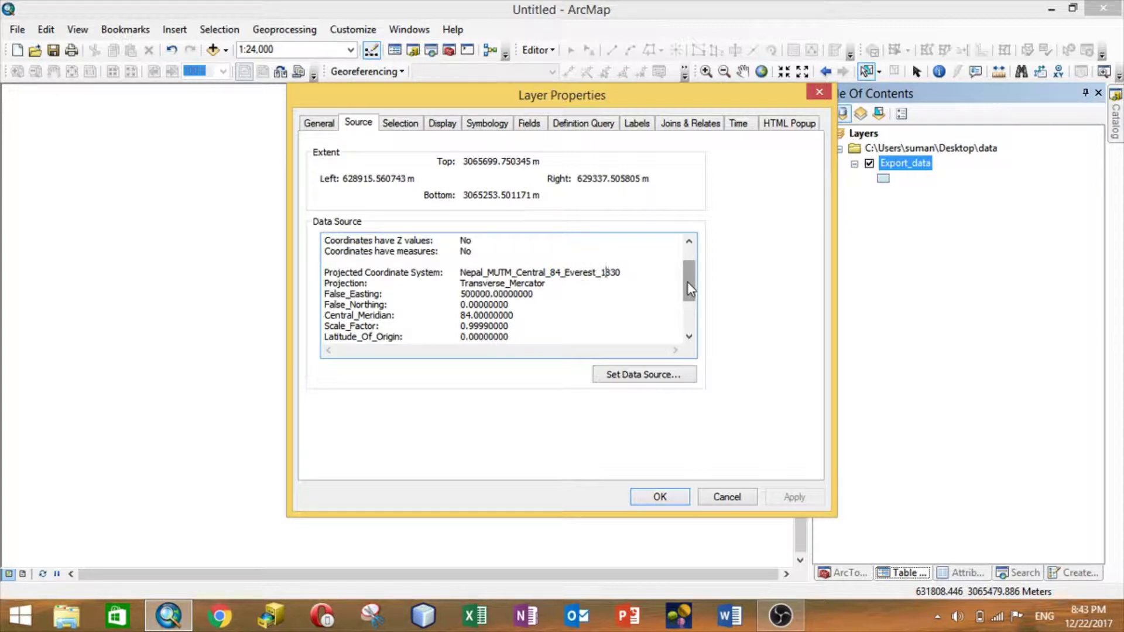
- Review the false easting/northing, scale factor and linear unit values, then close the dialog
drag(688, 287, 687, 314)
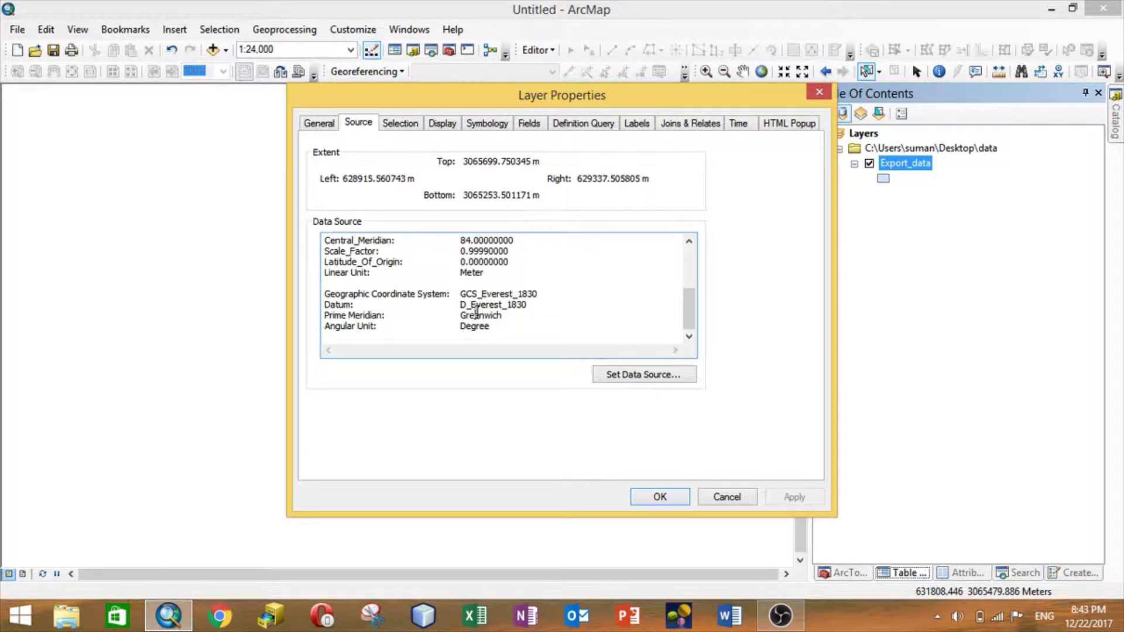
scroll(535, 319, up, 3)
scroll(522, 311, down, 2)
drag(461, 250, 510, 263)
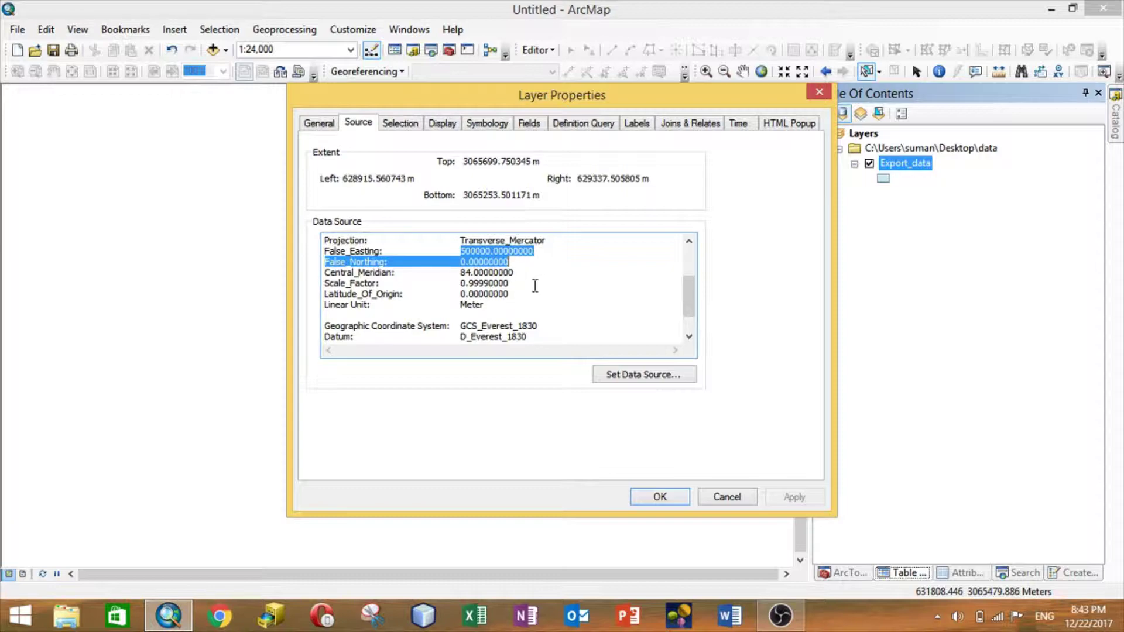
click(546, 278)
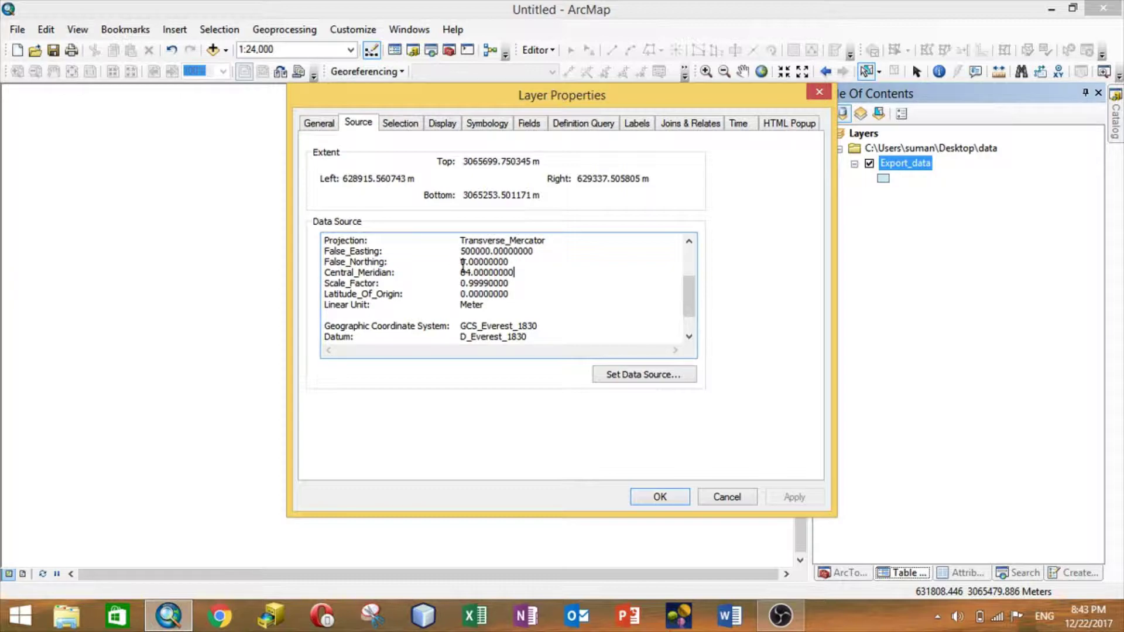
double_click(462, 264)
click(530, 282)
drag(461, 283, 499, 282)
click(472, 302)
double_click(461, 304)
click(664, 496)
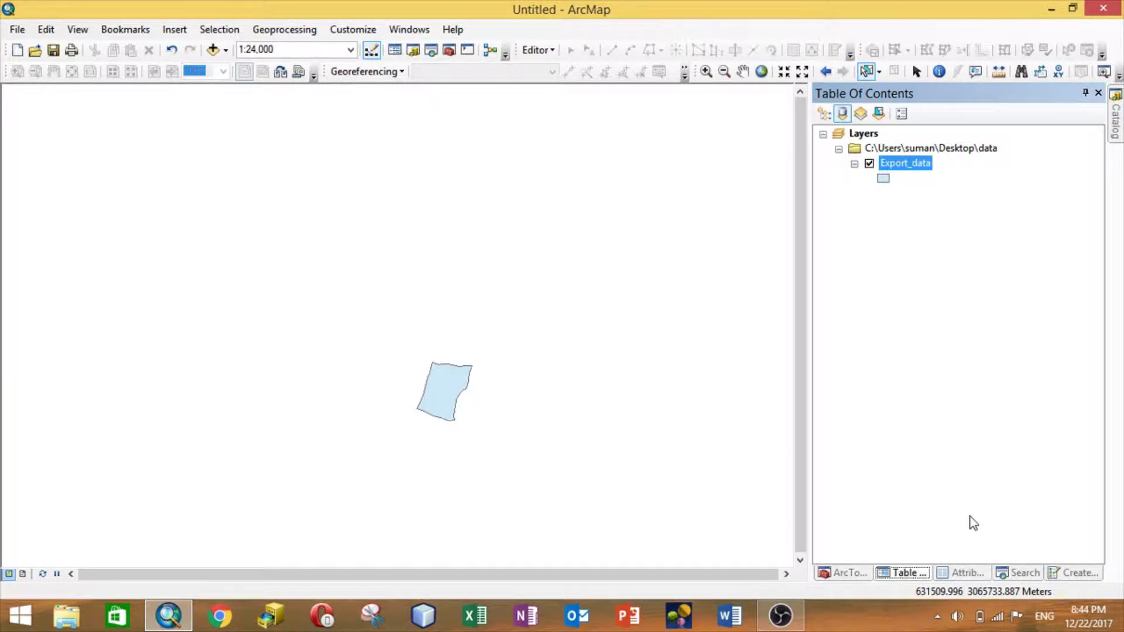
- Search ArcMap for 'create custom geographic coordinate'
click(1017, 573)
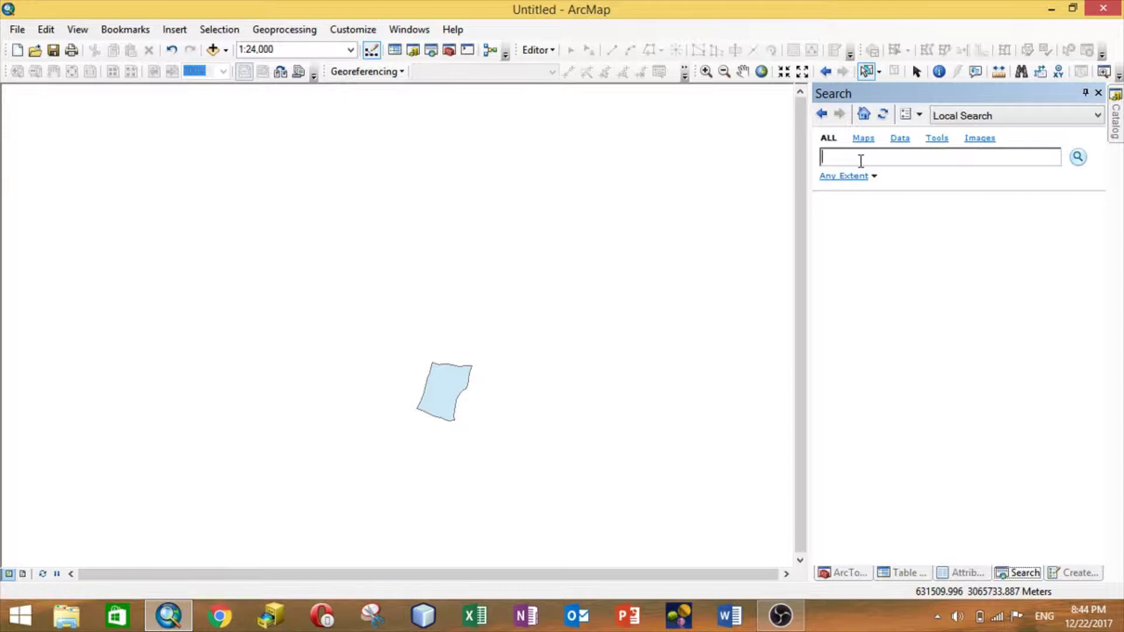
text(create custom geographic coordinate)
key(Return)
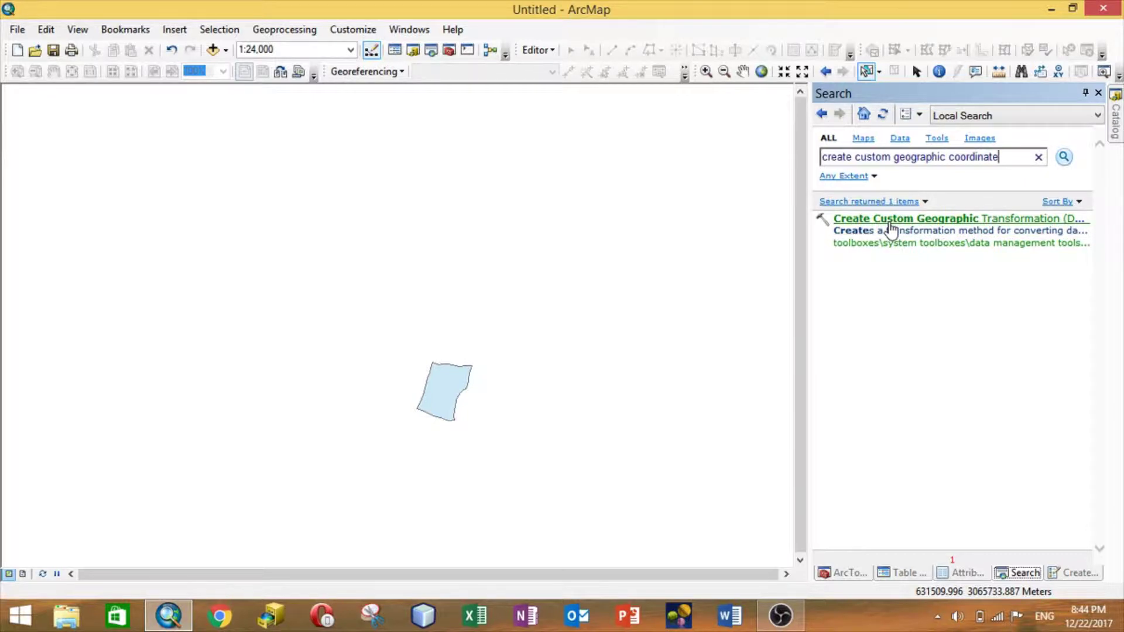
- Open Create Custom Geographic Transformation and name it transformationforYoutube
click(905, 218)
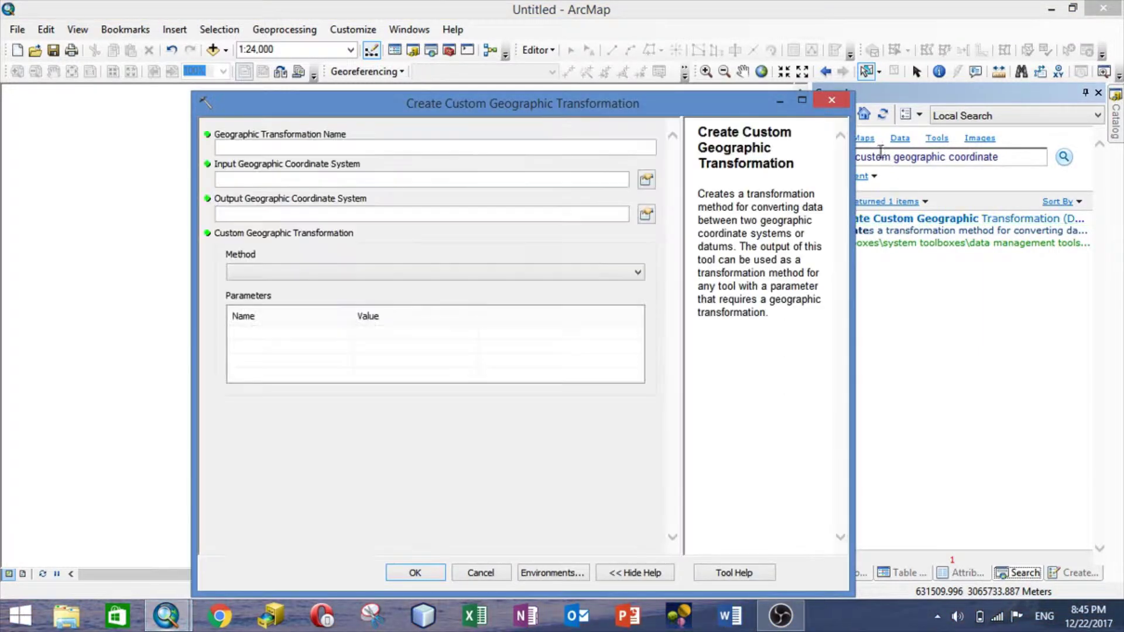
click(413, 149)
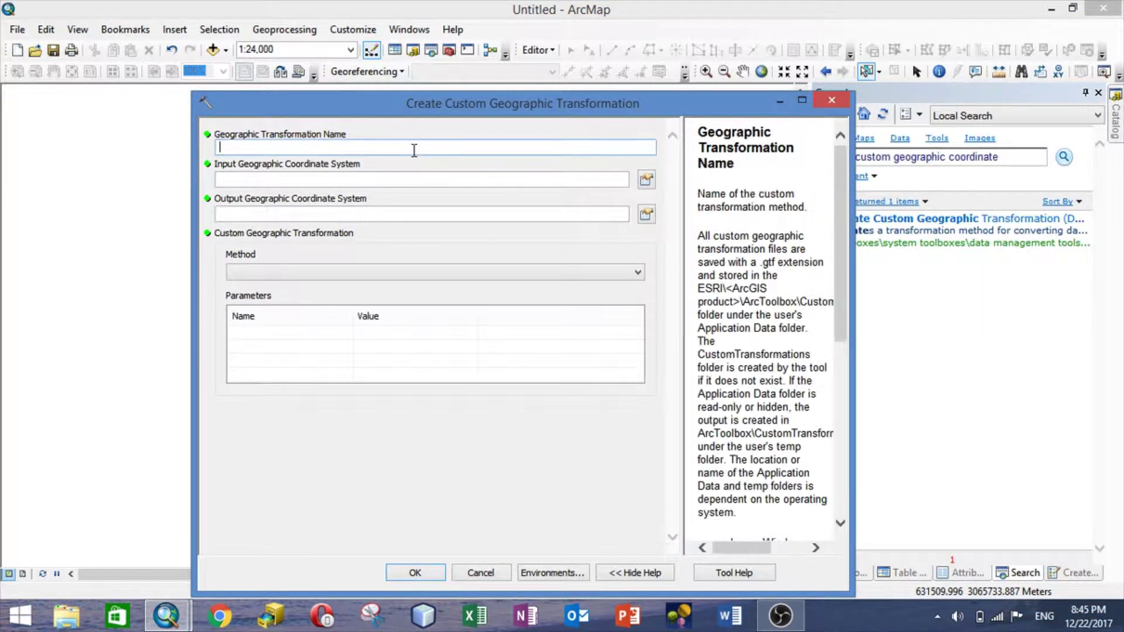
drag(418, 104, 458, 58)
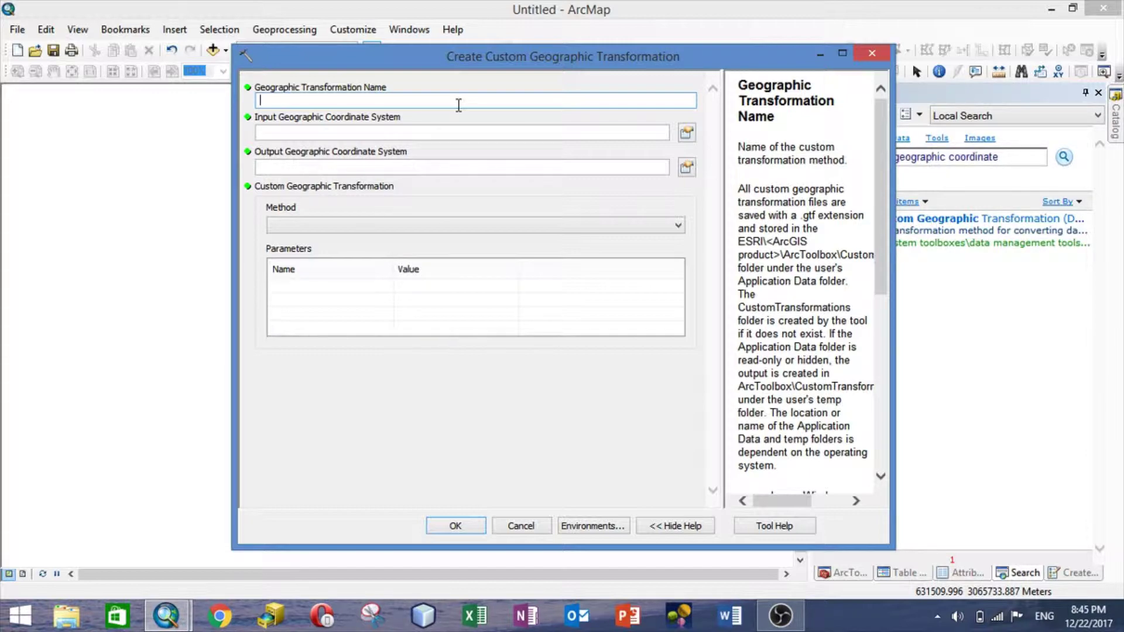
text(transformationforYoutube)
- Highlight and check the transformationforYoutube text in the name field
double_click(368, 100)
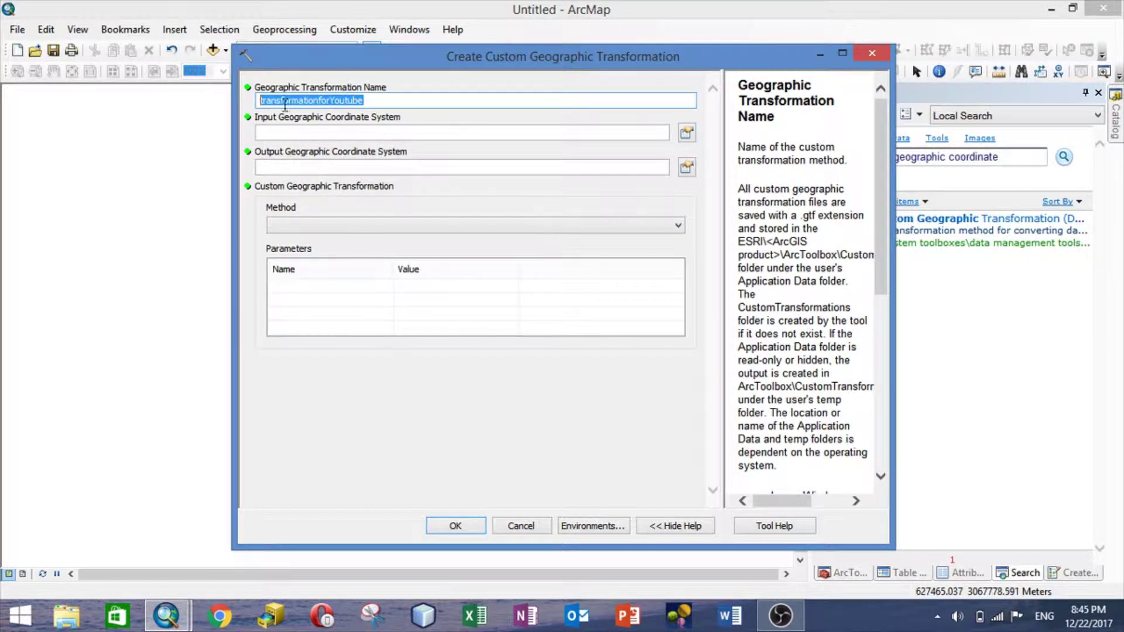
click(381, 99)
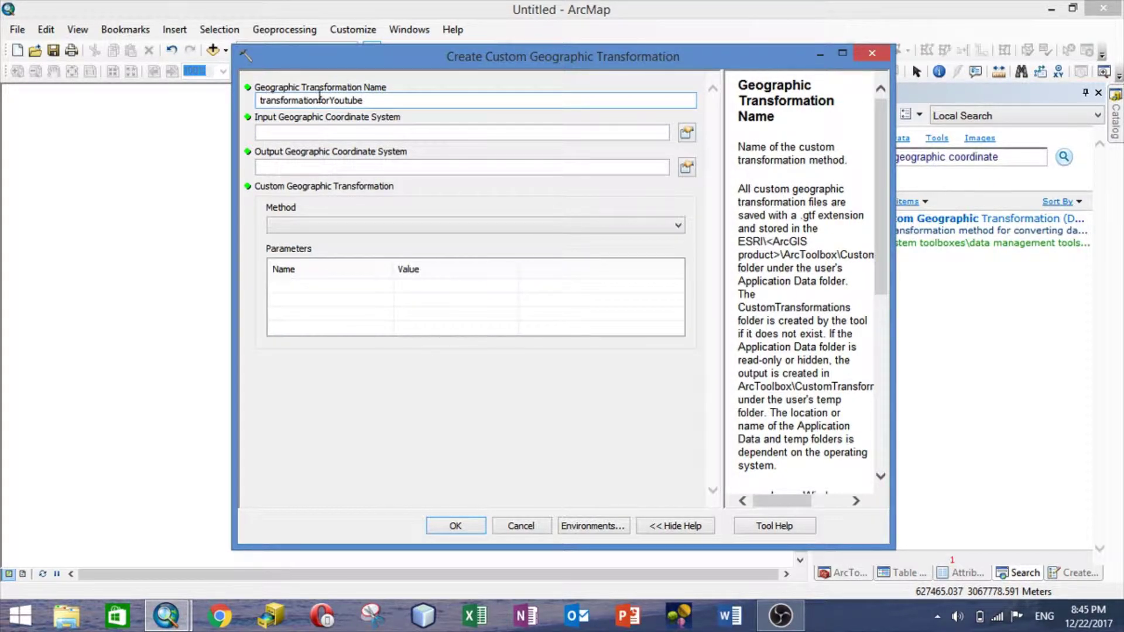
double_click(376, 101)
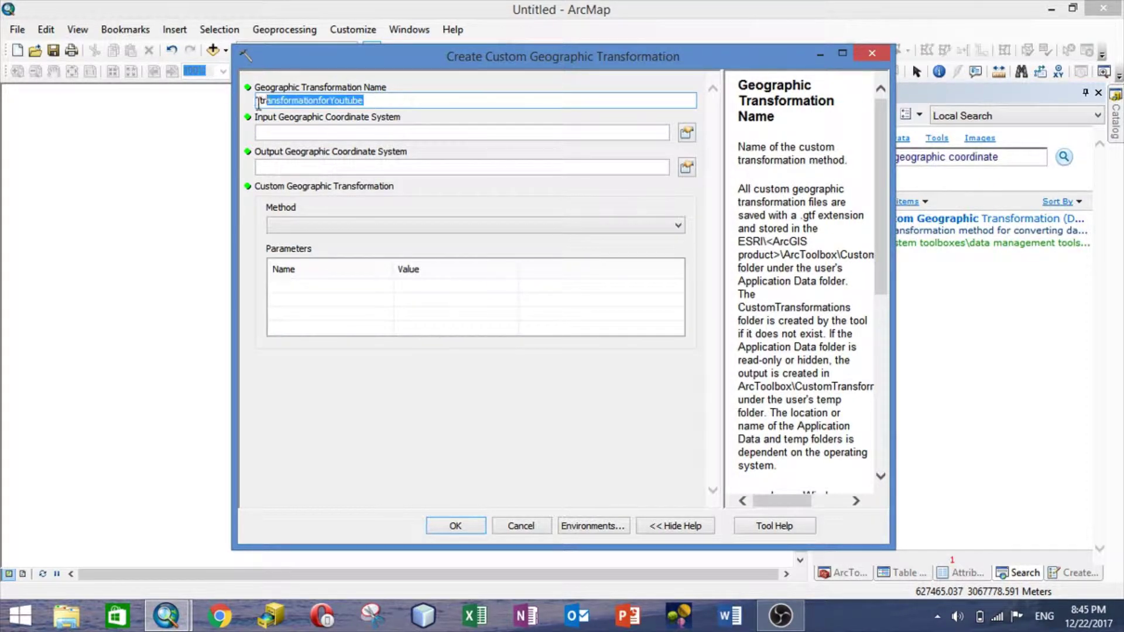
click(398, 101)
double_click(364, 98)
click(381, 98)
double_click(391, 98)
click(391, 97)
double_click(391, 98)
click(421, 100)
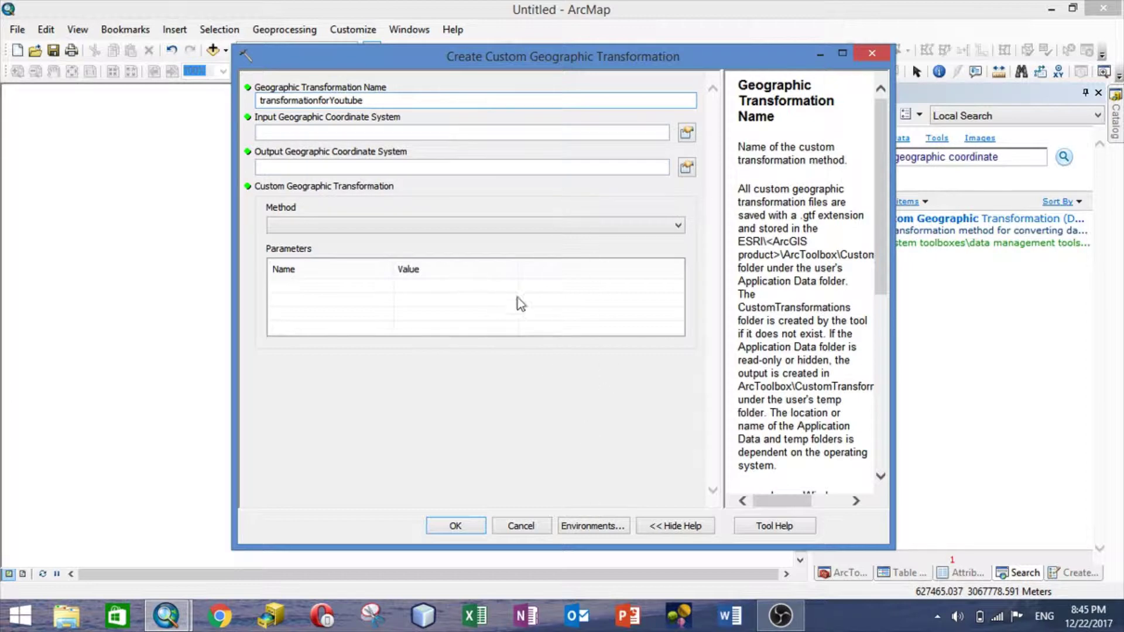
click(352, 132)
click(397, 101)
click(316, 132)
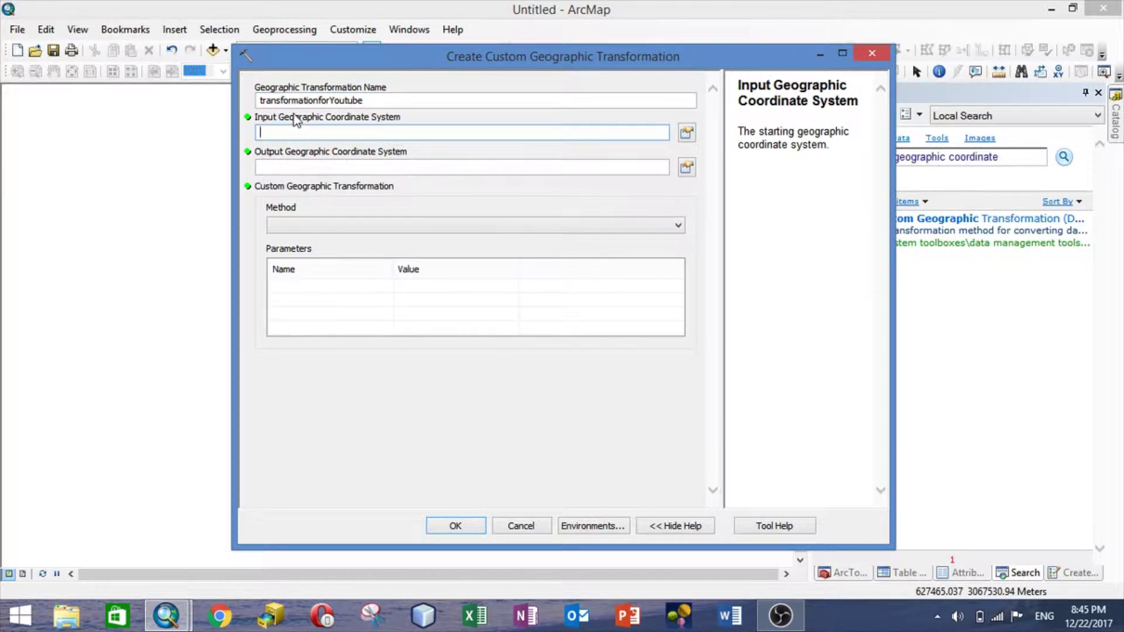
- Set the input coordinate system to the Nepal_MUTM_Central_84_Everest_1830 favourite
click(687, 133)
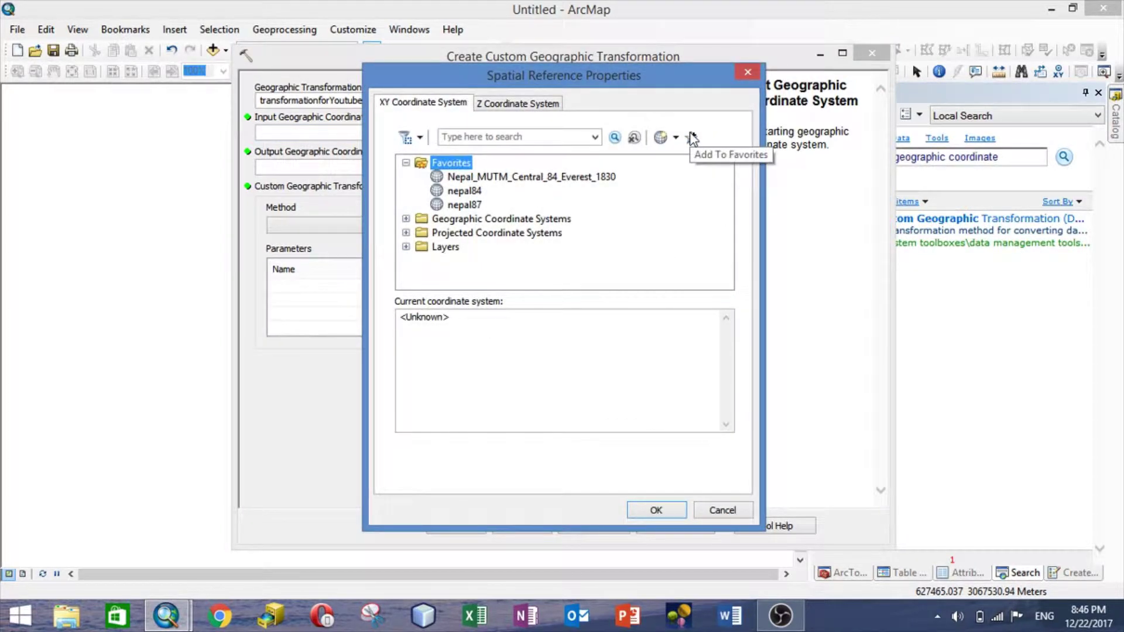
click(485, 179)
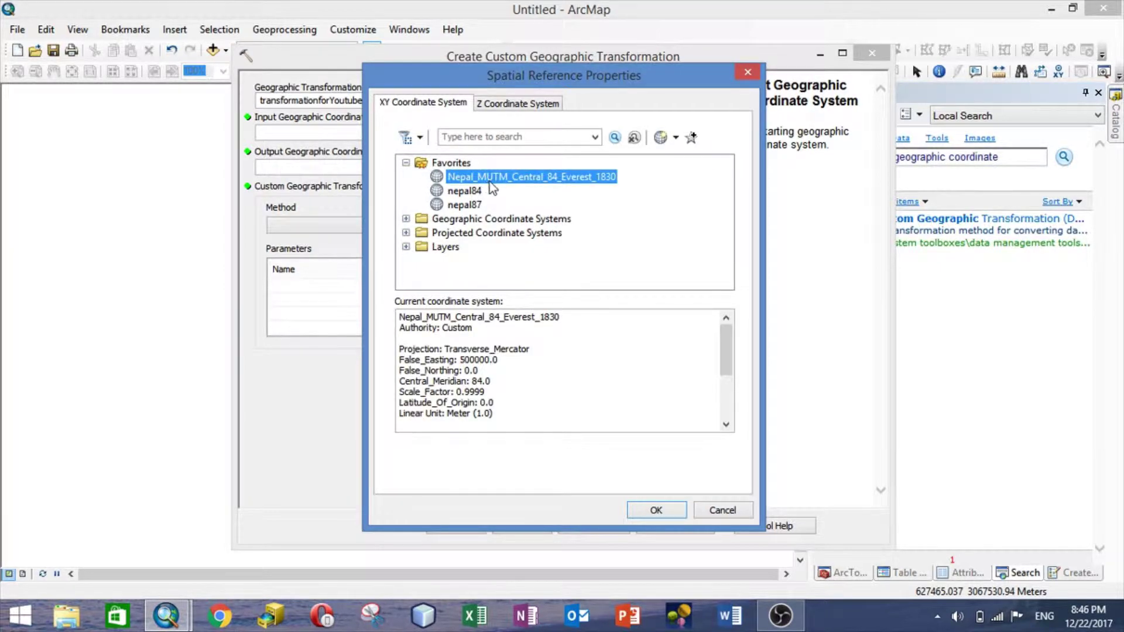
click(654, 508)
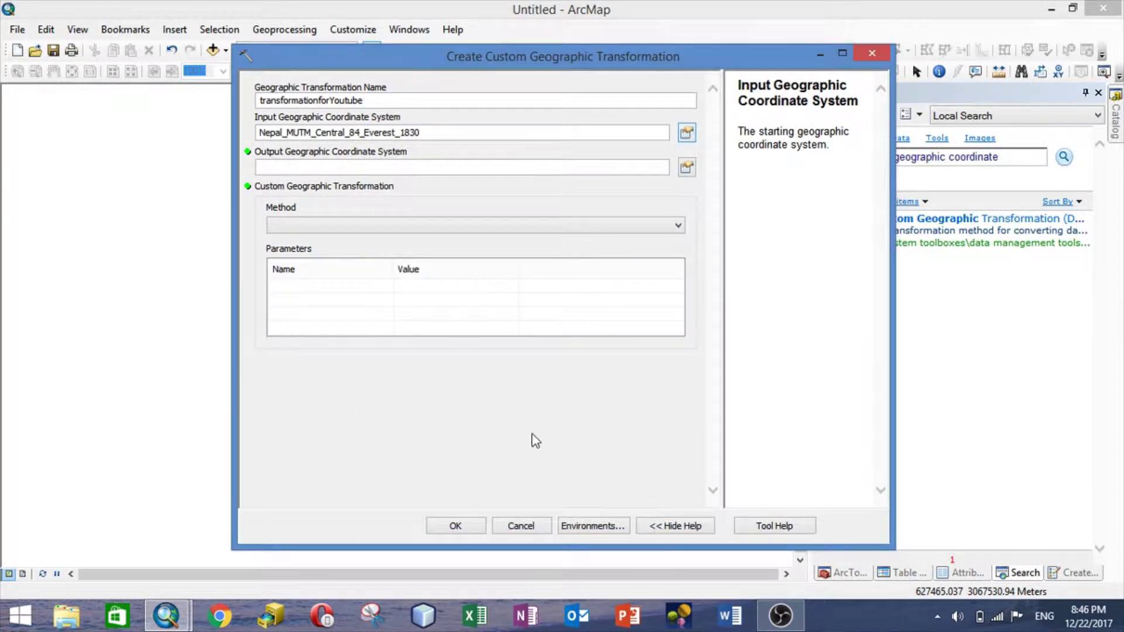
- Set the output coordinate system to GCS_WGS_1984 from Geographic > World
click(687, 167)
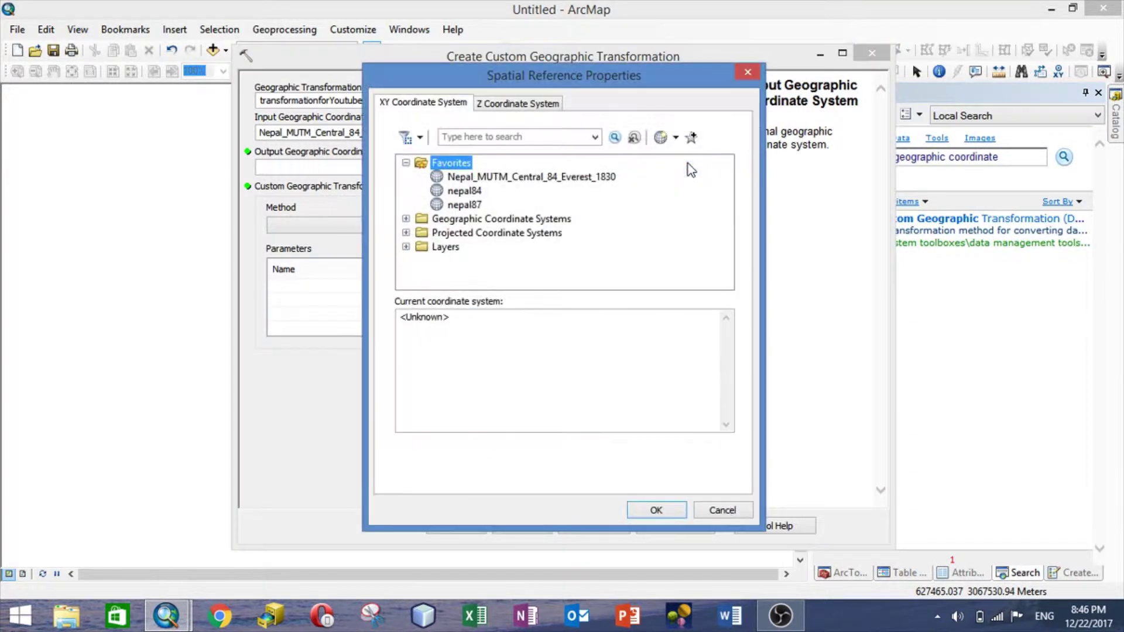
click(406, 219)
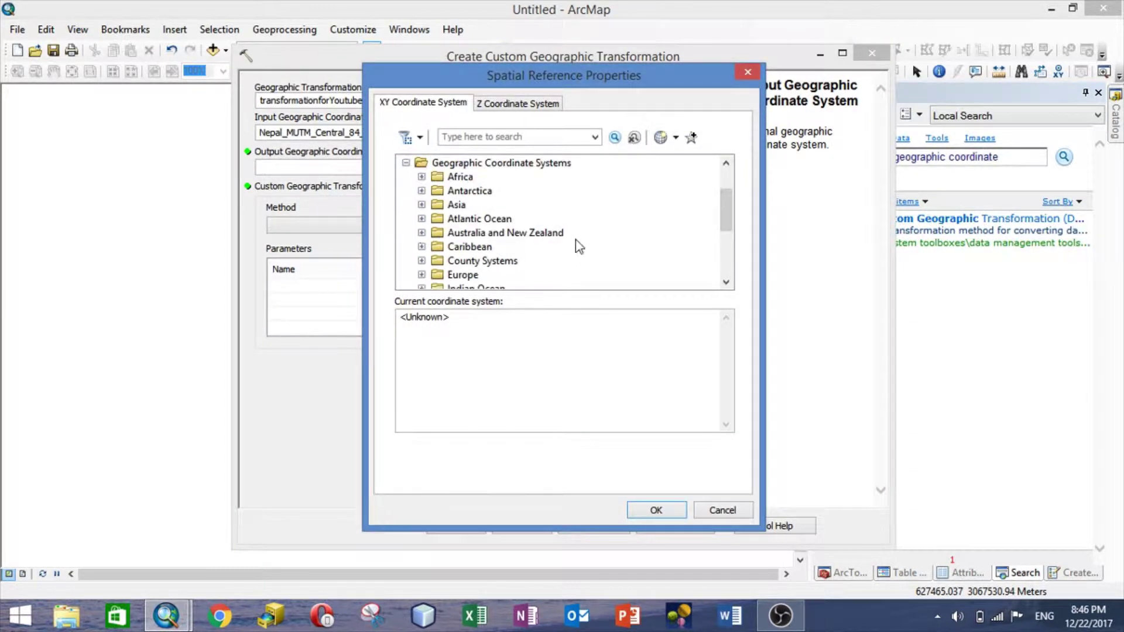
drag(723, 202, 724, 258)
click(421, 247)
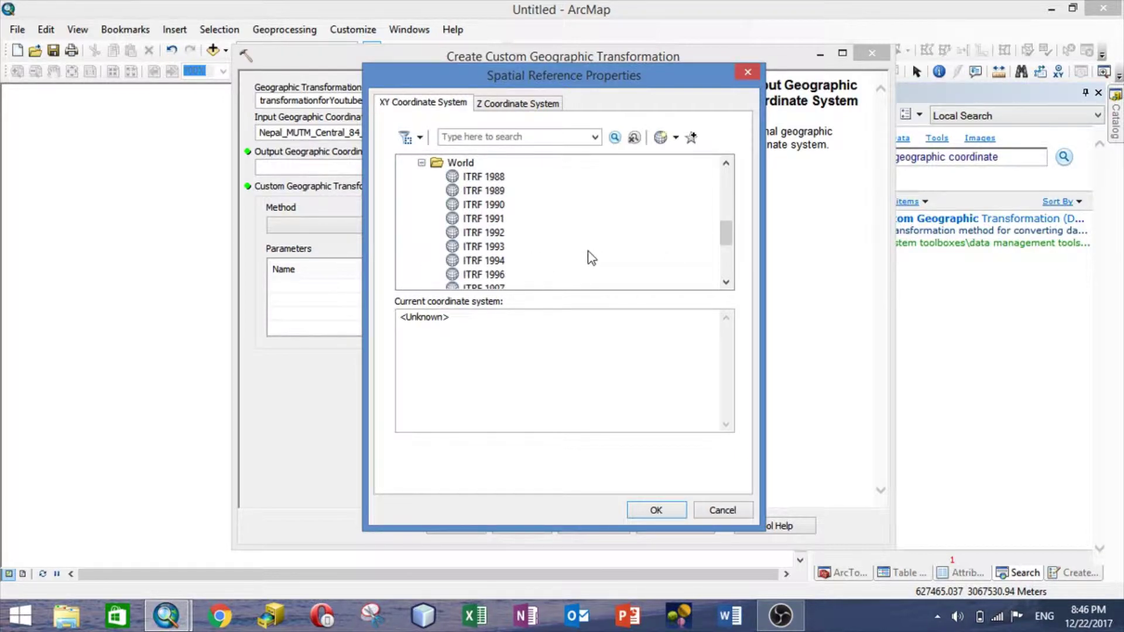
scroll(497, 252, down, 3)
click(466, 247)
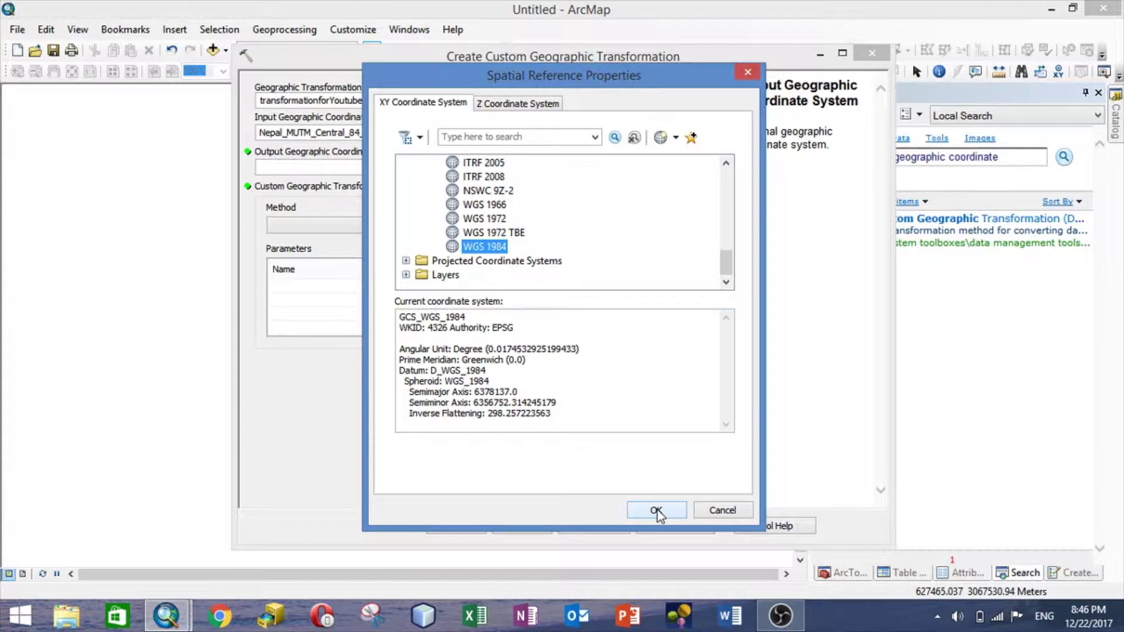
click(655, 509)
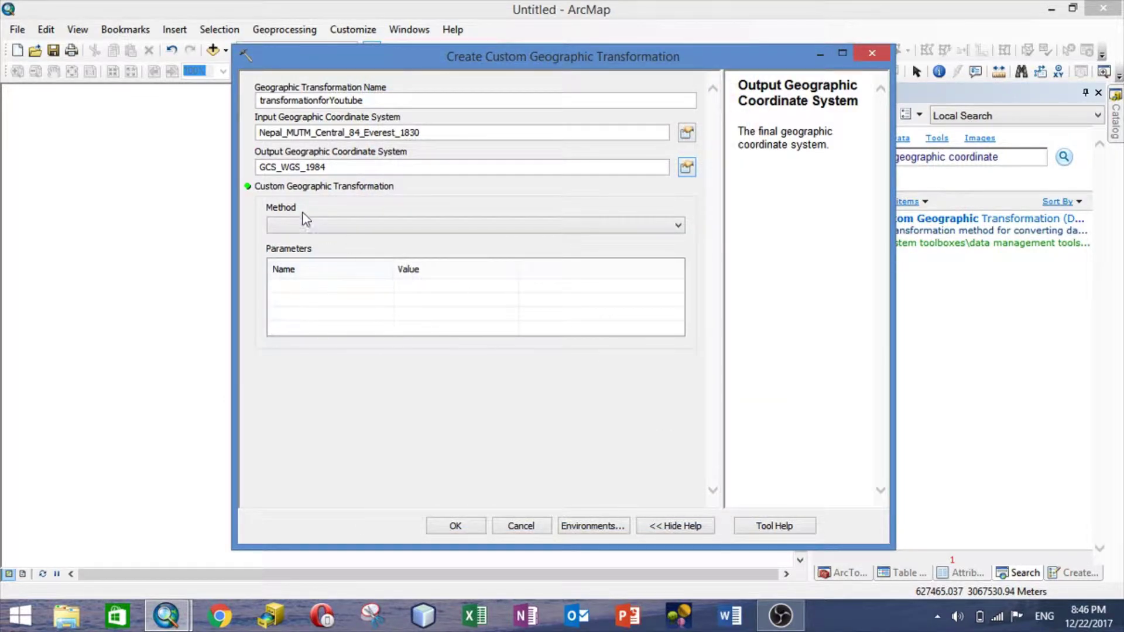
- Choose MOLODENSKY as the custom transformation's method
click(333, 221)
click(334, 220)
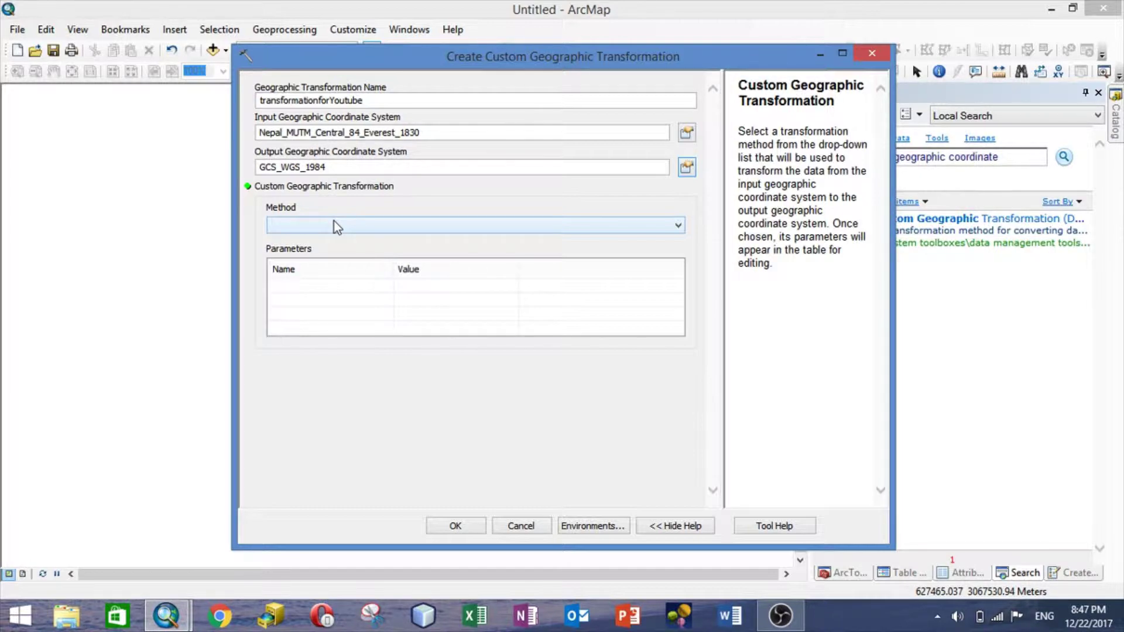
click(333, 222)
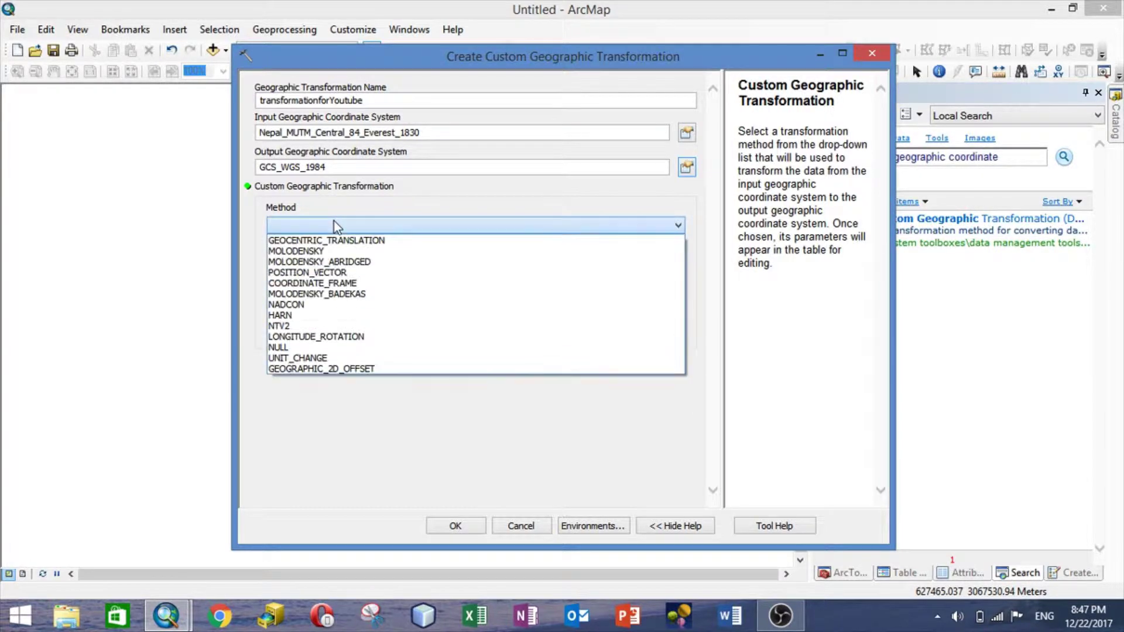
click(331, 252)
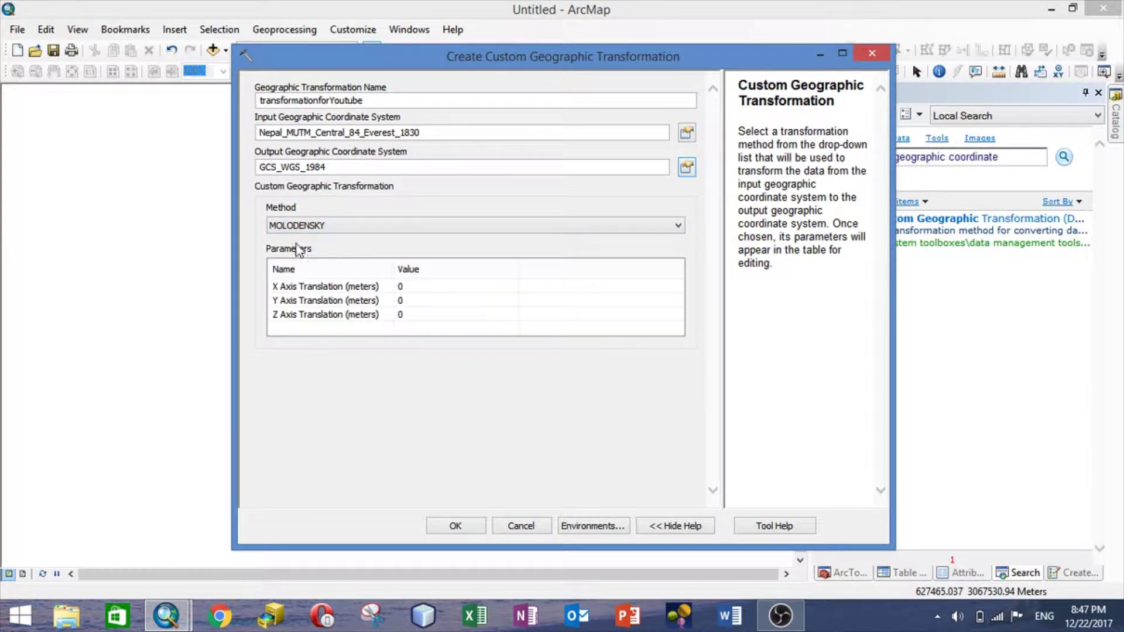
- Enter translations X 282, Y 726, Z 254 and create transformationforYoutube
click(430, 286)
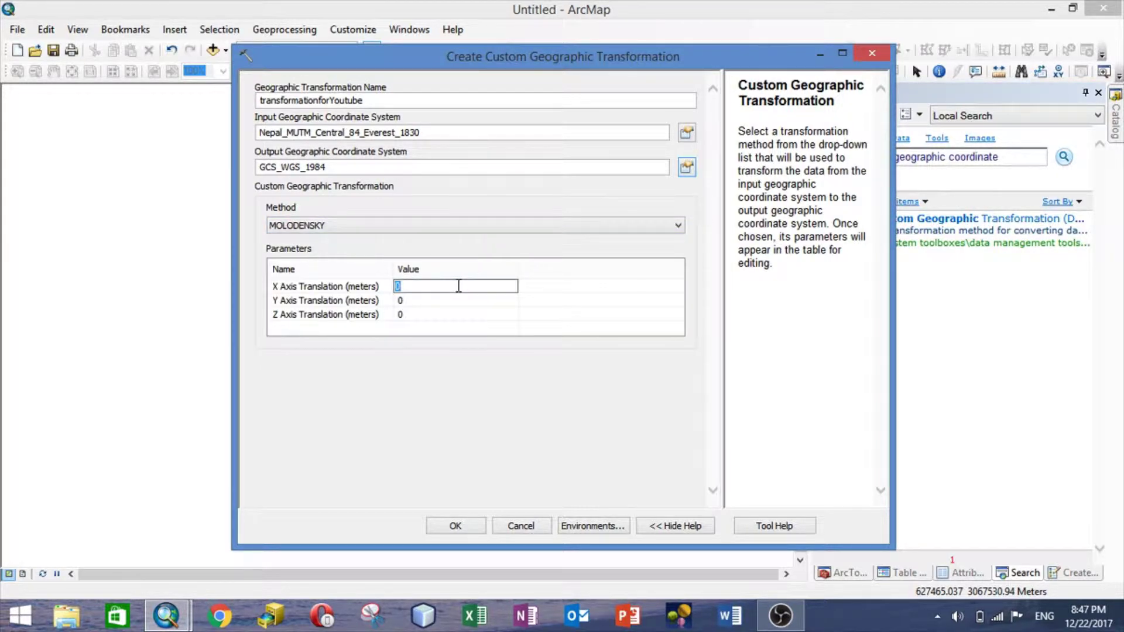
key(BackSpace)
text(282)
key(Return)
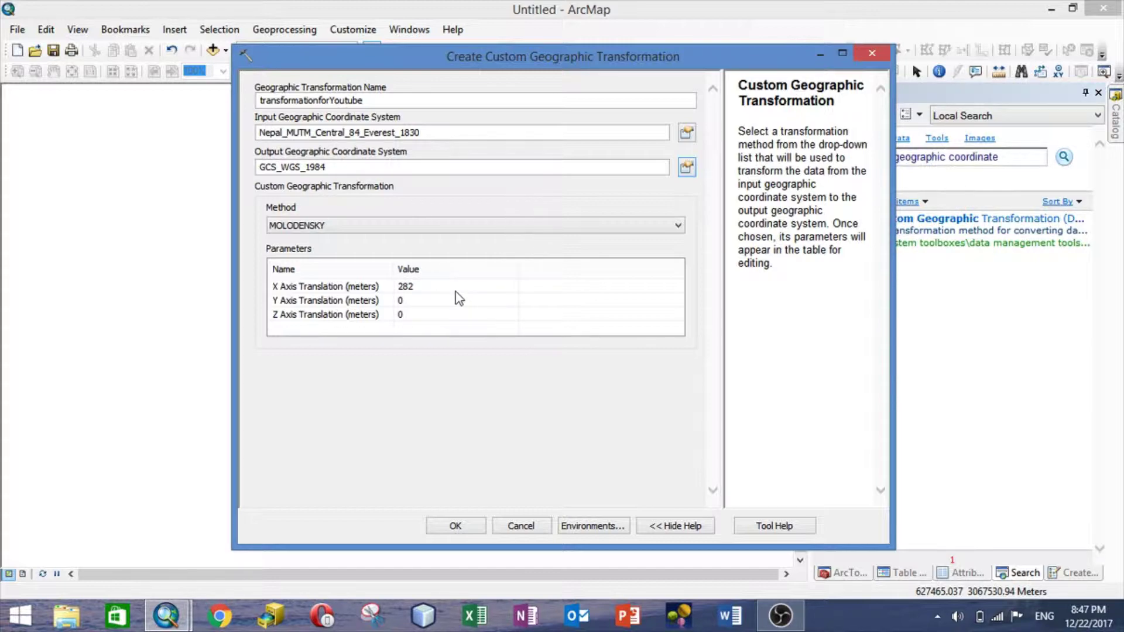
click(453, 300)
key(BackSpace)
text(726)
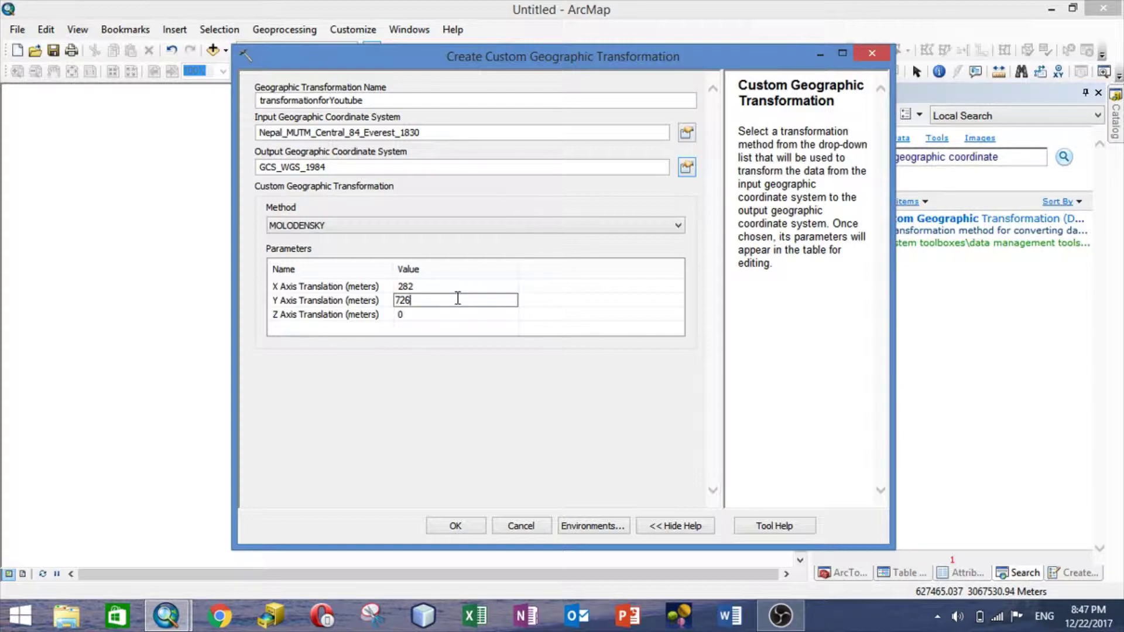
click(469, 313)
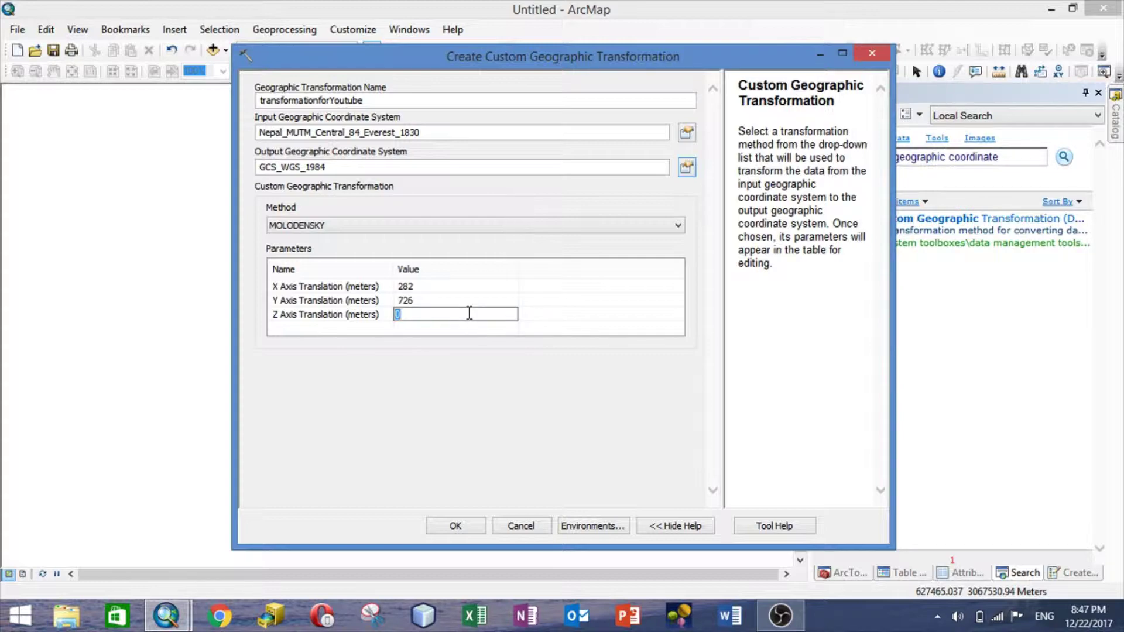
text(254)
click(456, 526)
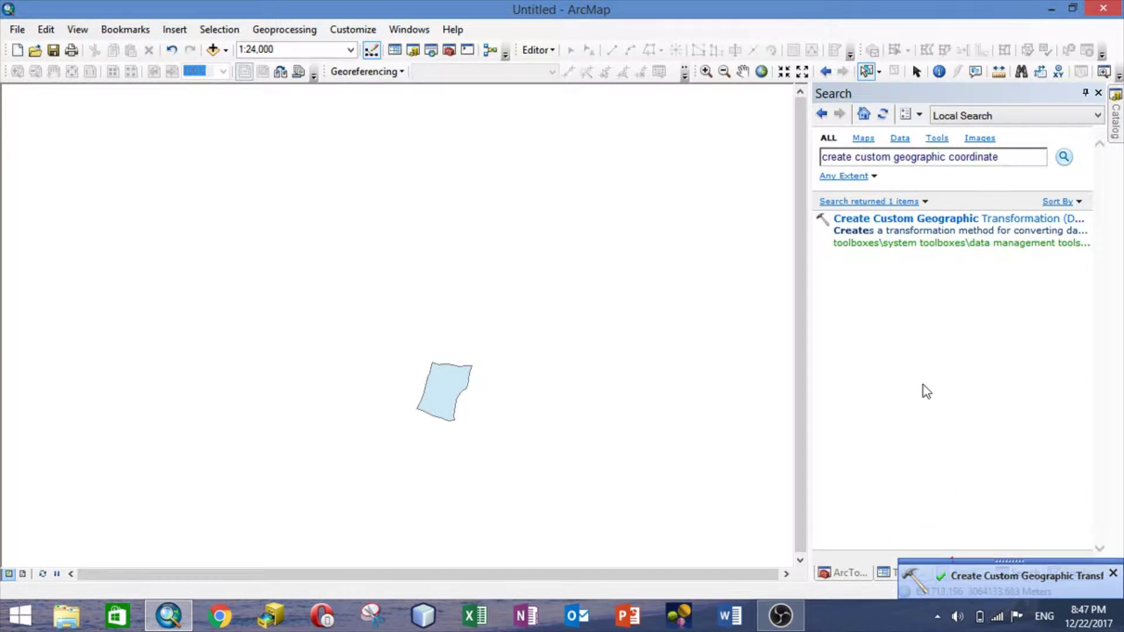
- Replace the old search with 'proje' and open the Project (Data Management) tool
drag(1004, 160, 720, 171)
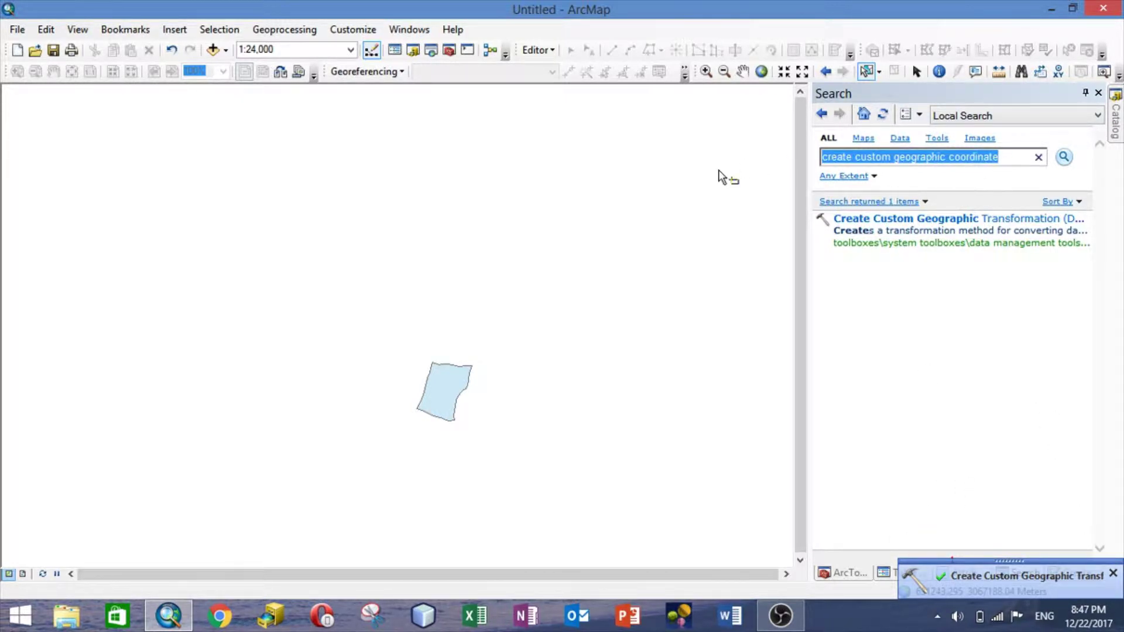
key(BackSpace)
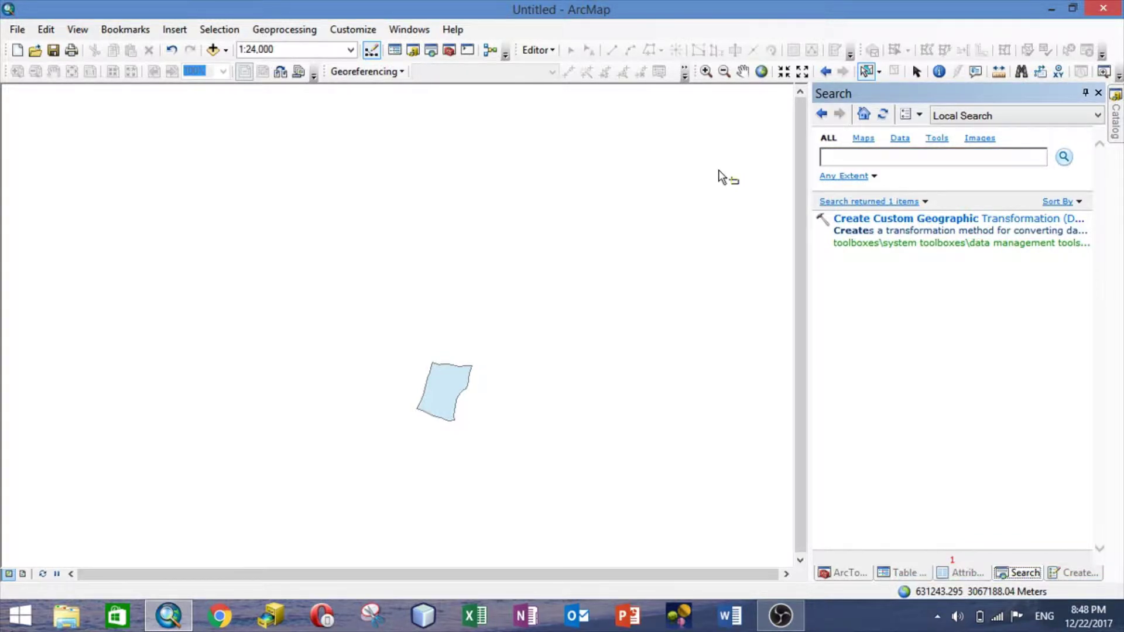
text(pro)
text(ject)
key(Return)
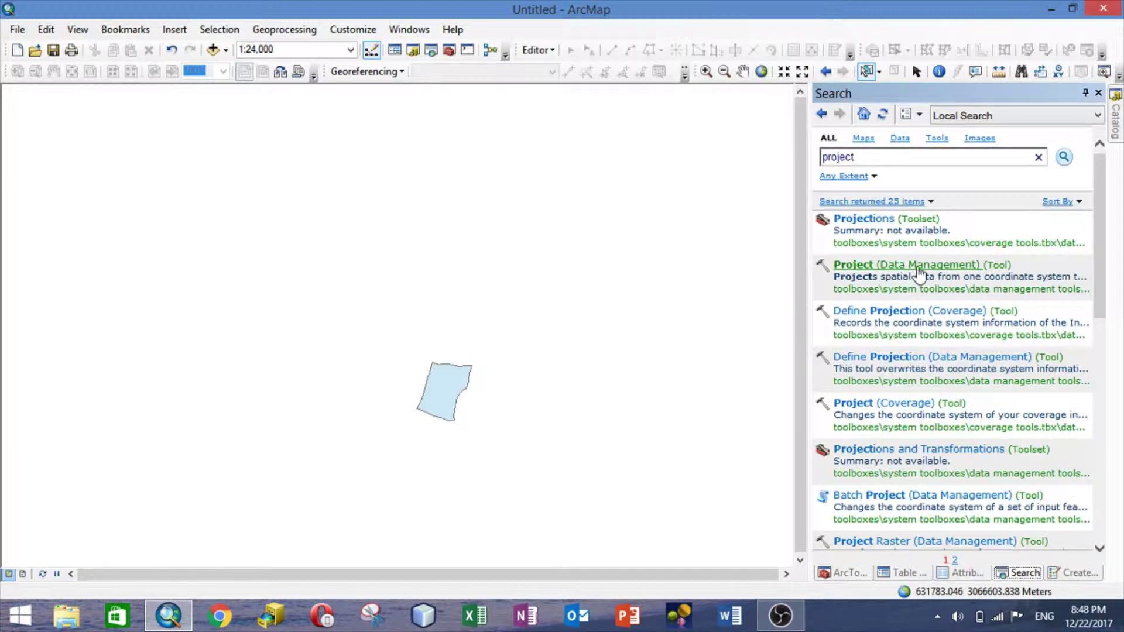
click(919, 264)
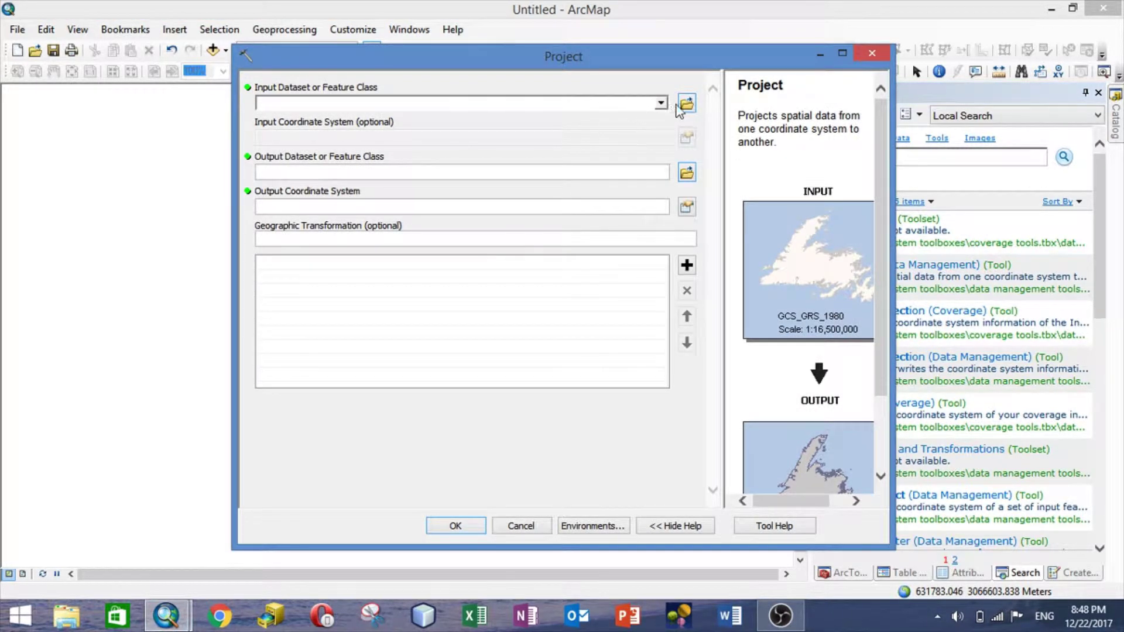
- Set Export_data as the Project tool's input dataset
click(660, 103)
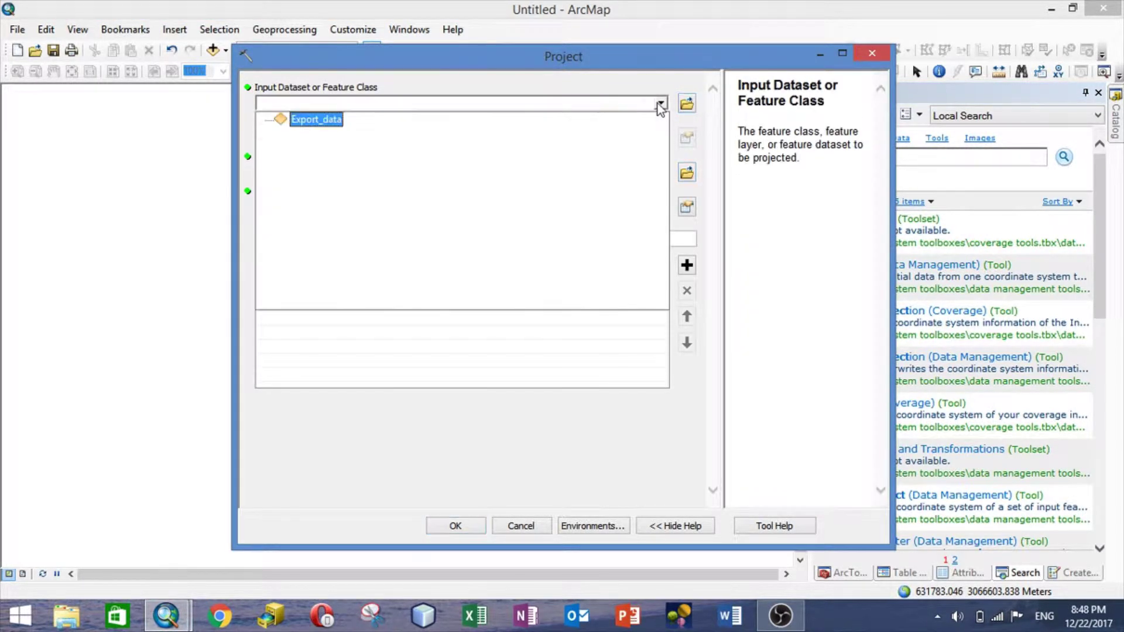
click(296, 122)
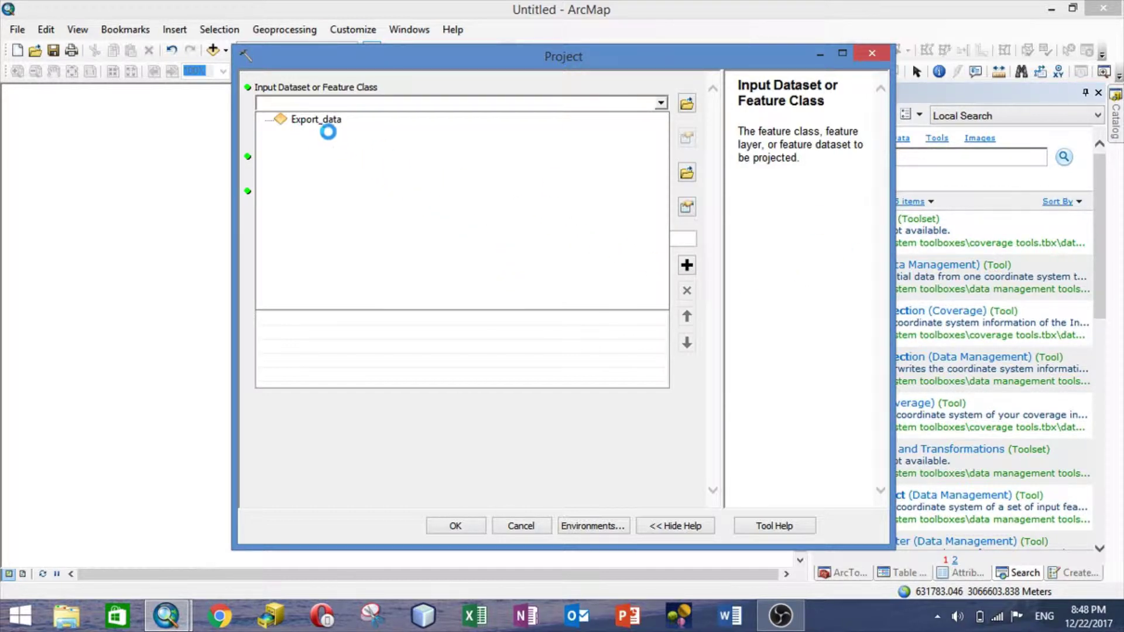
click(322, 124)
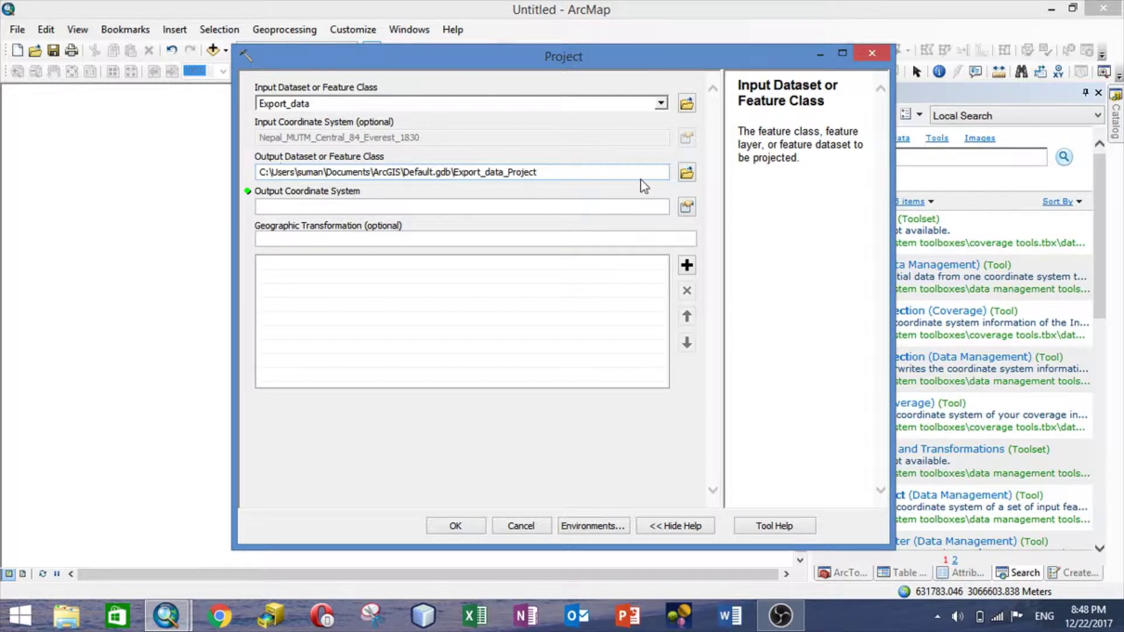
- Point the output to the Desktop data folder and name it wgs84data
click(686, 173)
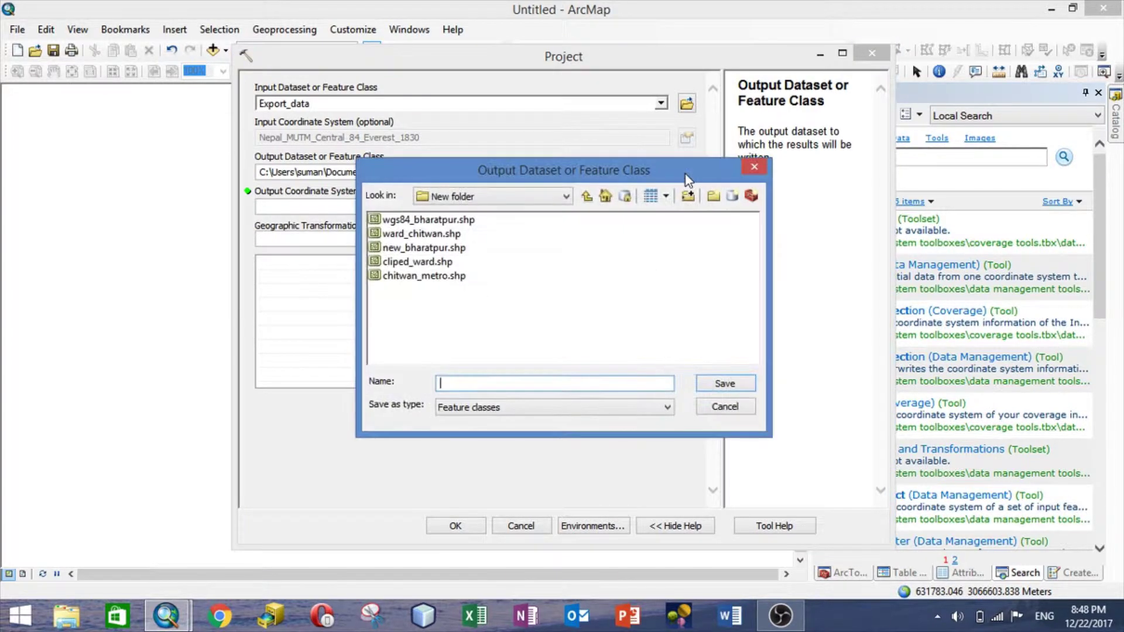
click(567, 196)
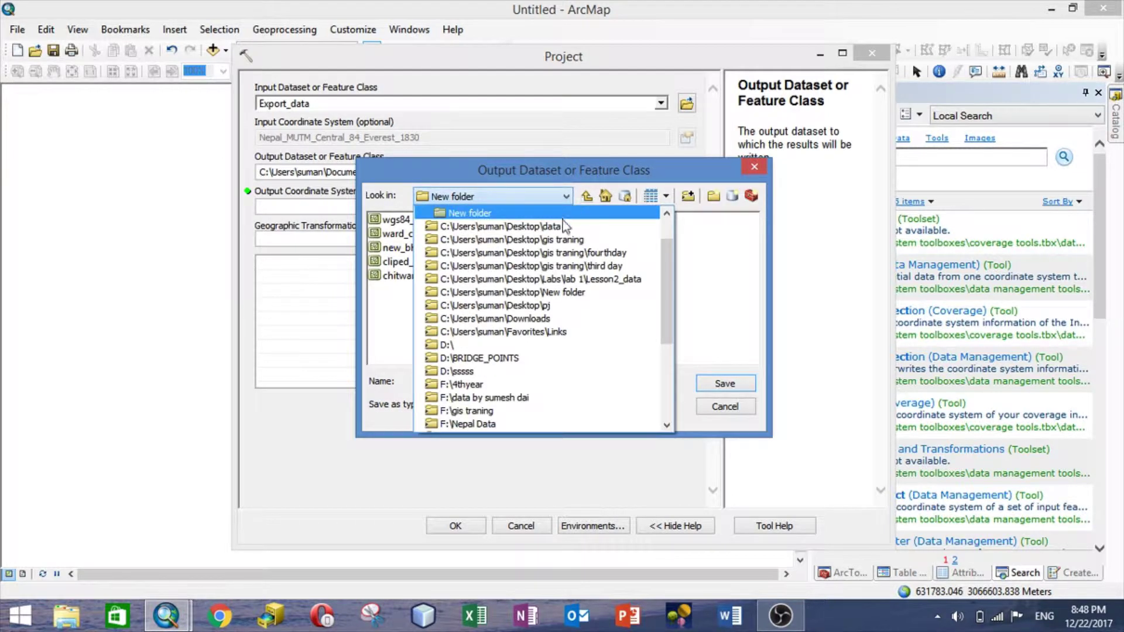
click(562, 226)
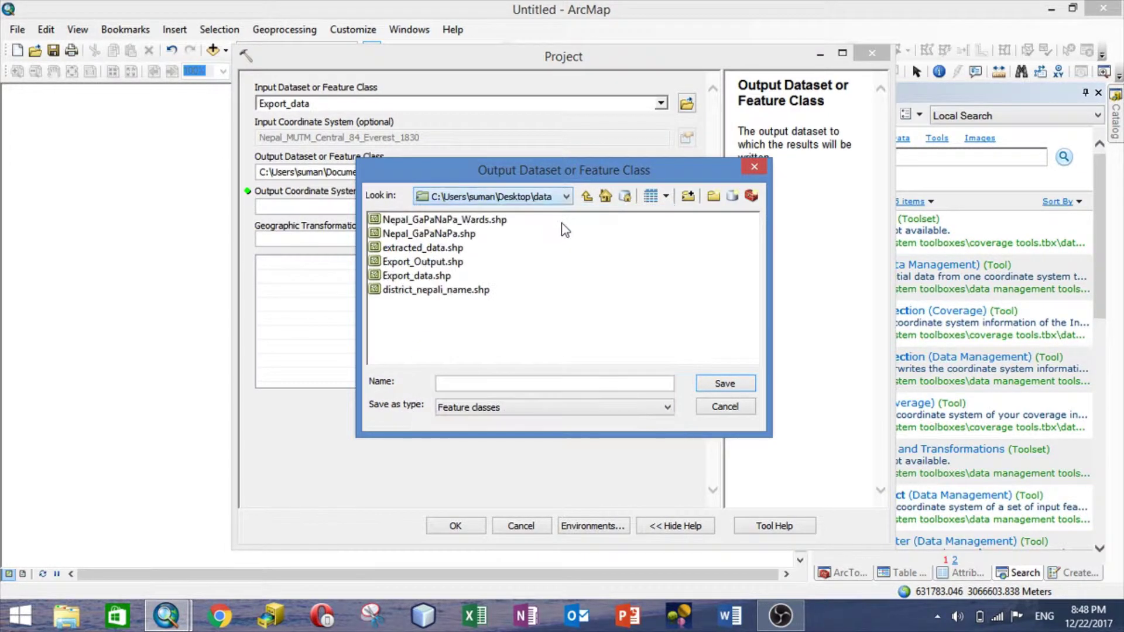
click(532, 383)
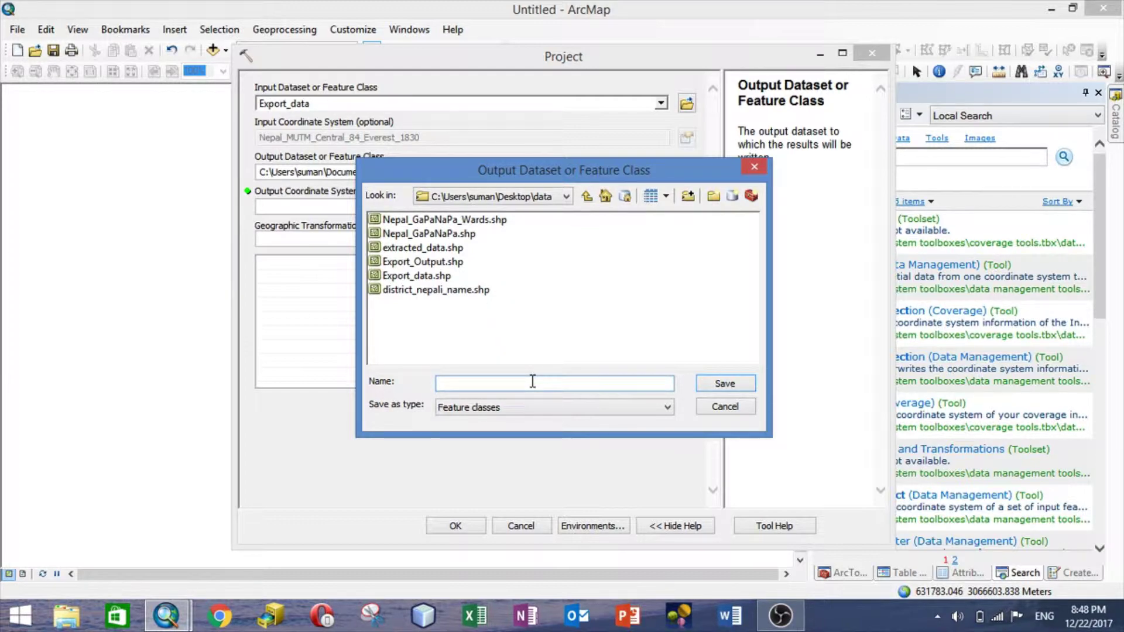
text(gs84)
text(data)
- Save the output as wgs84data and pick Geographic > World > WGS 1984 as output system
click(725, 384)
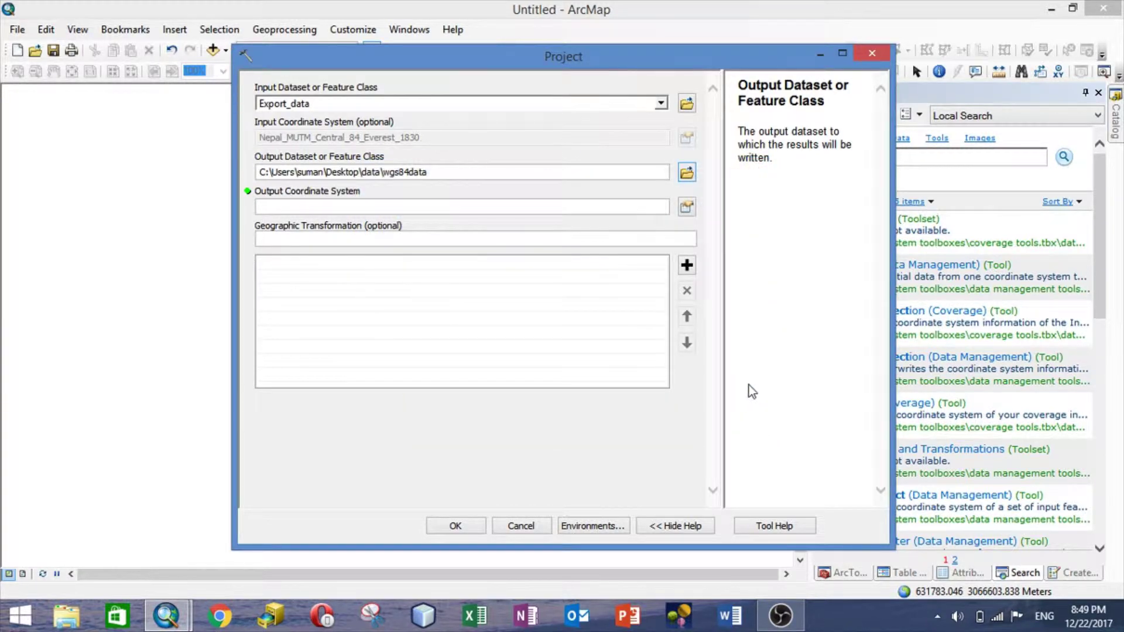
click(304, 206)
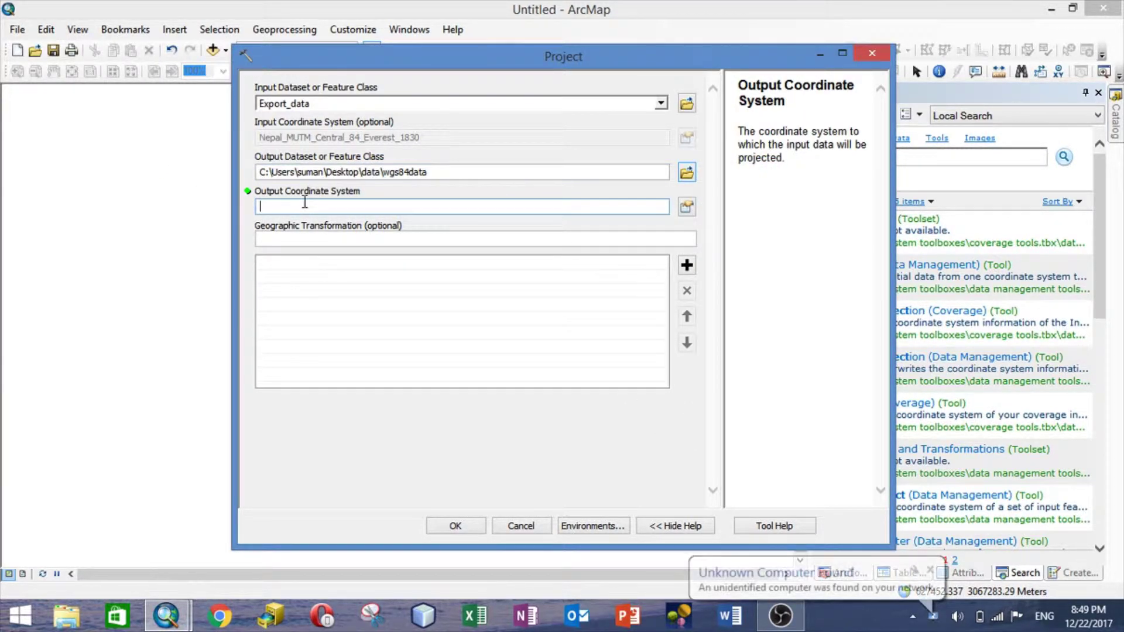
click(687, 208)
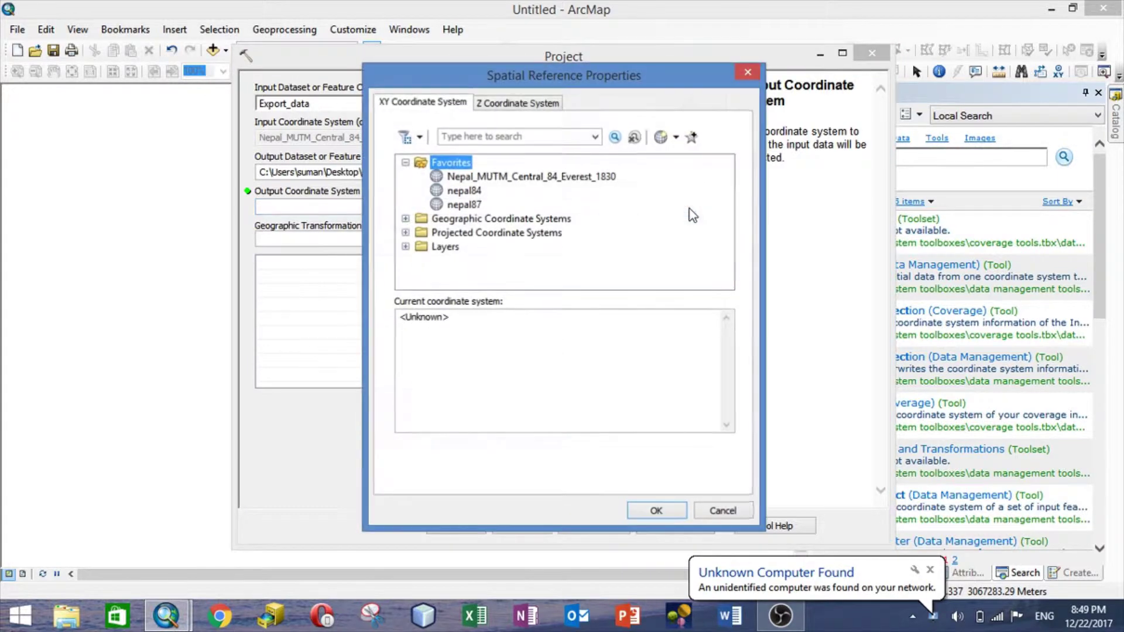
click(406, 218)
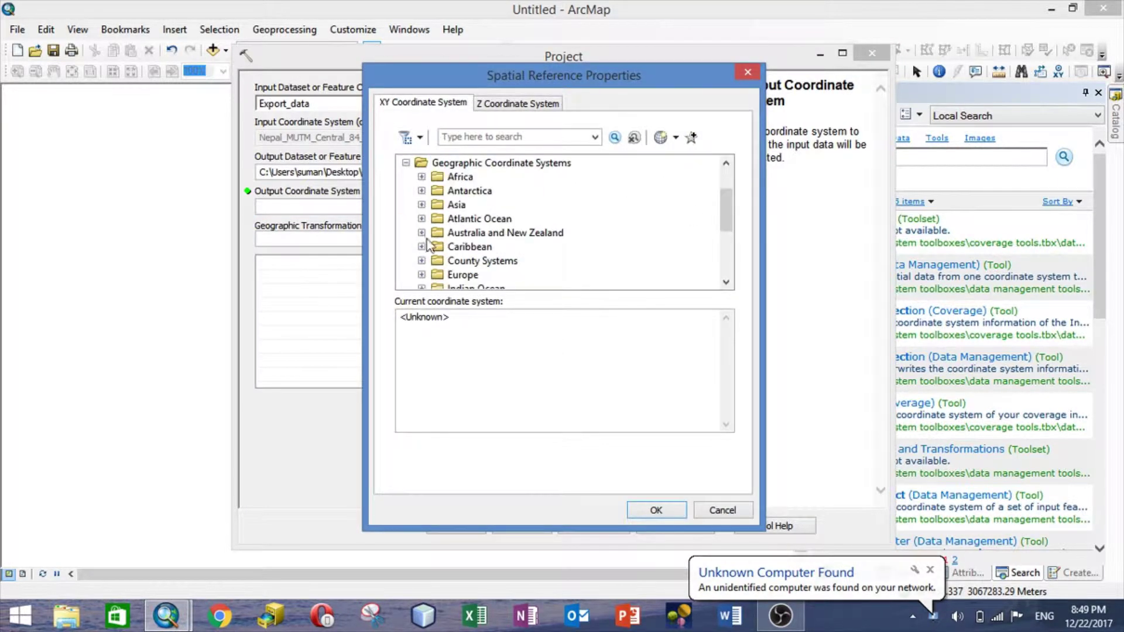
scroll(436, 246, down, 2)
scroll(433, 247, down, 1)
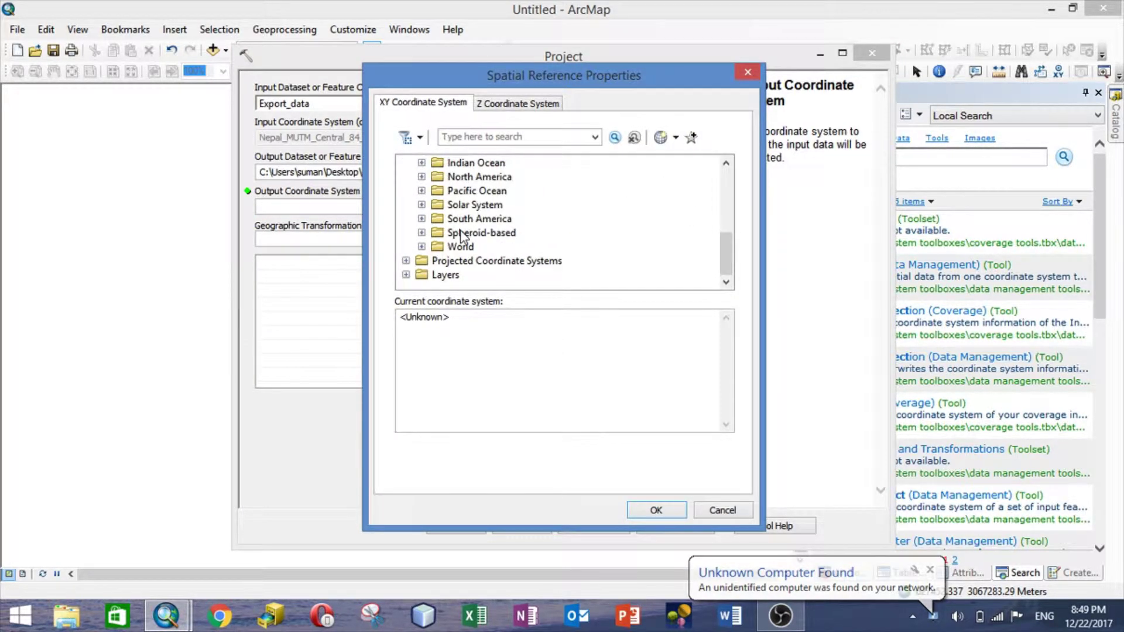
click(421, 246)
scroll(524, 248, down, 4)
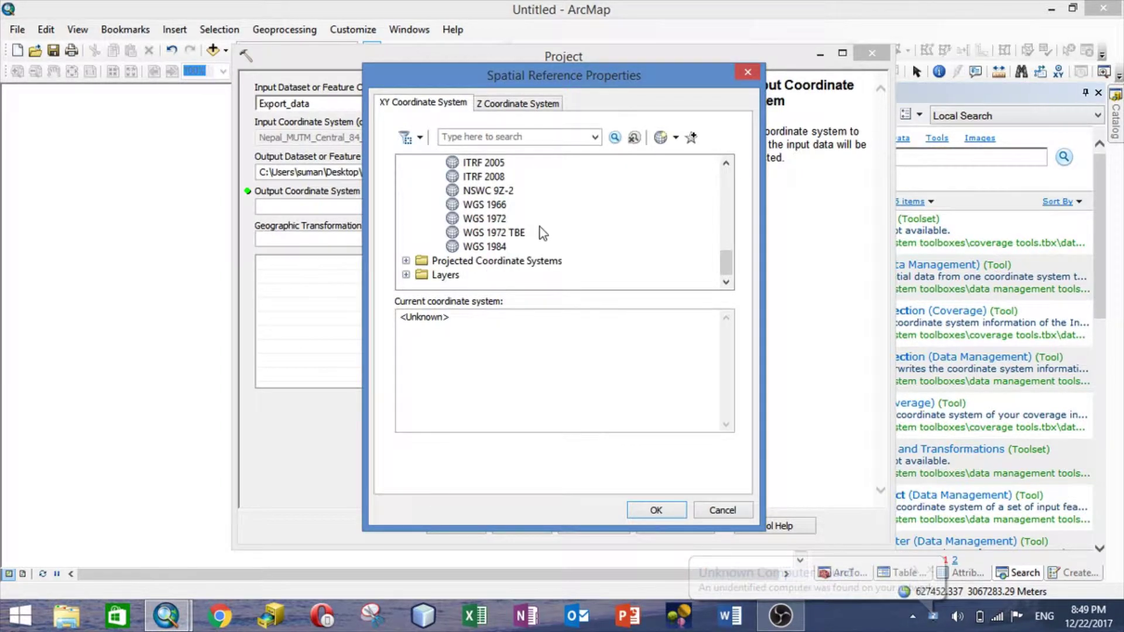
click(472, 248)
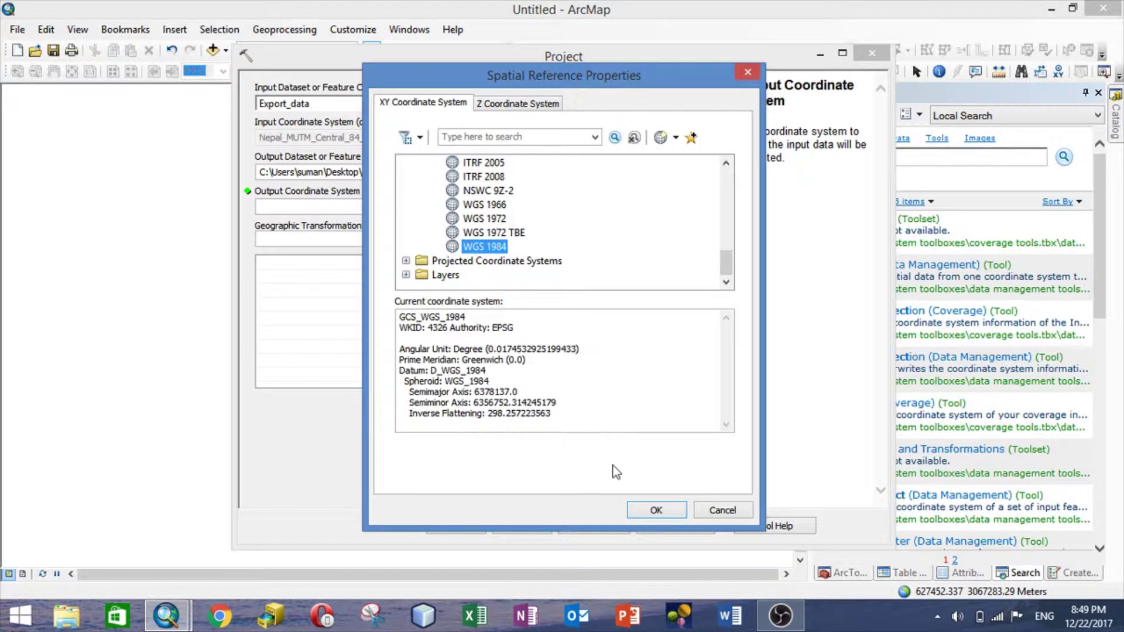
- Confirm WGS 1984, keep only transformationforYoutube, and run Project to create wgs84data
click(656, 511)
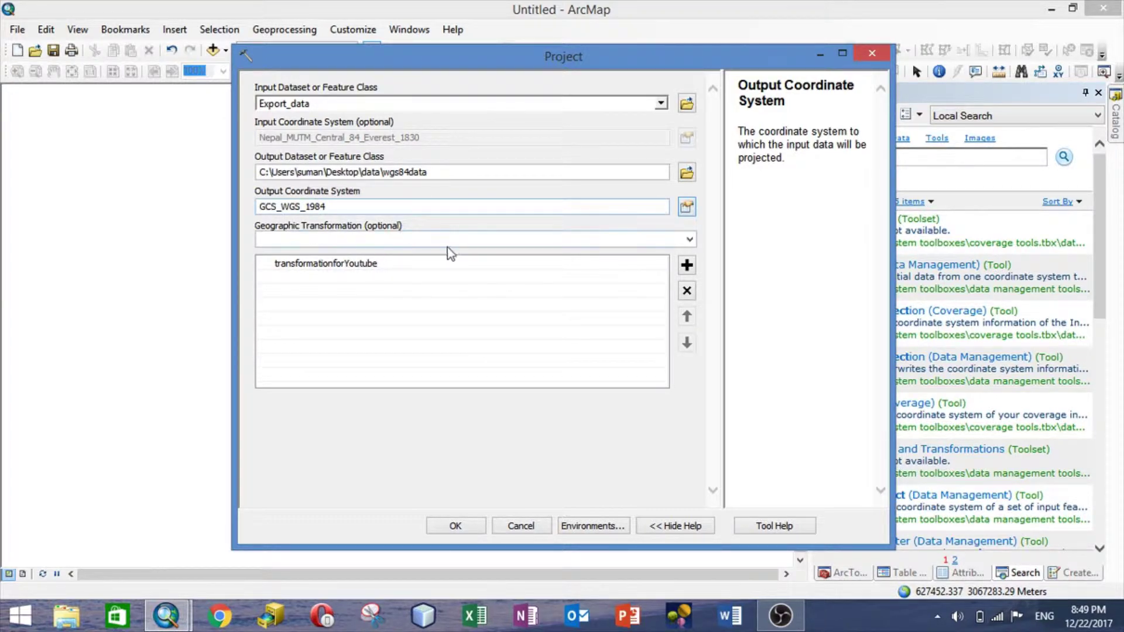
click(689, 240)
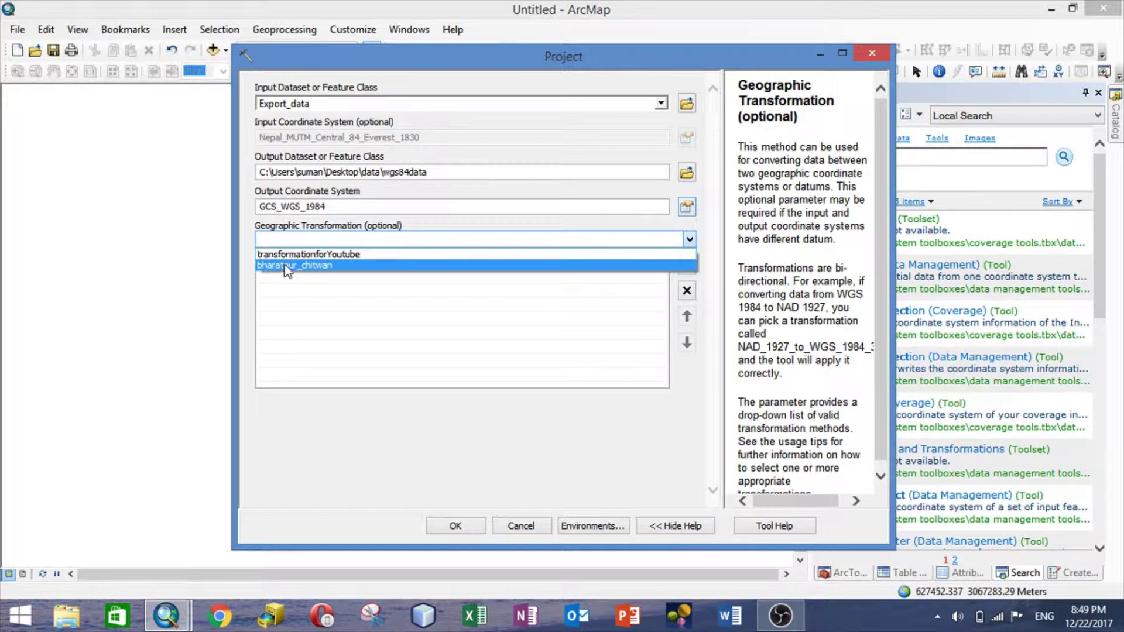
double_click(349, 260)
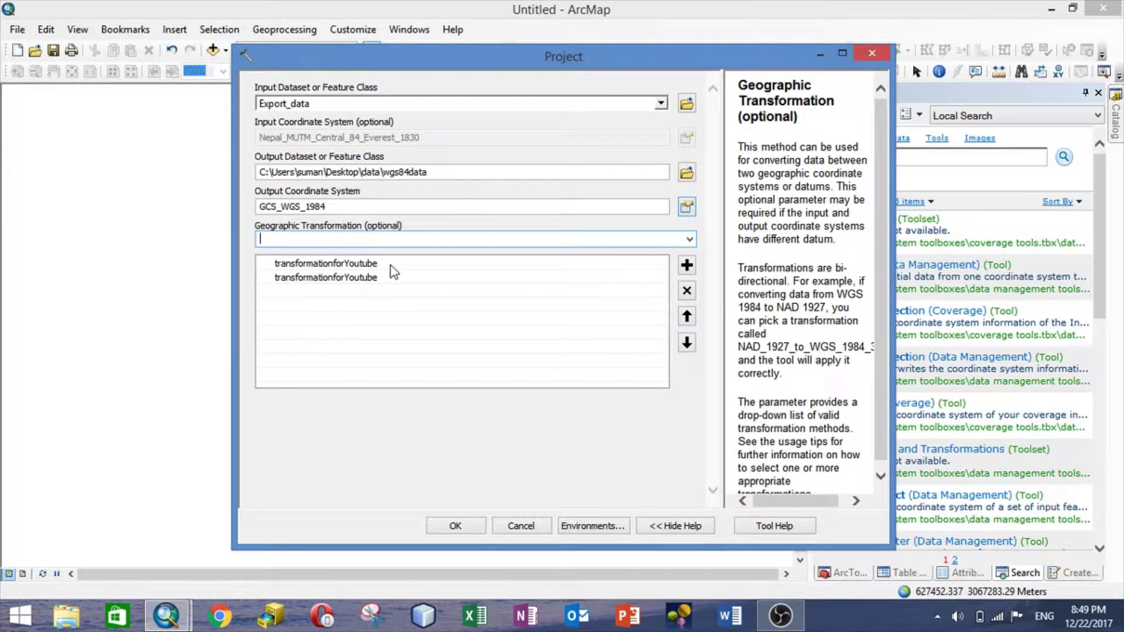
click(464, 265)
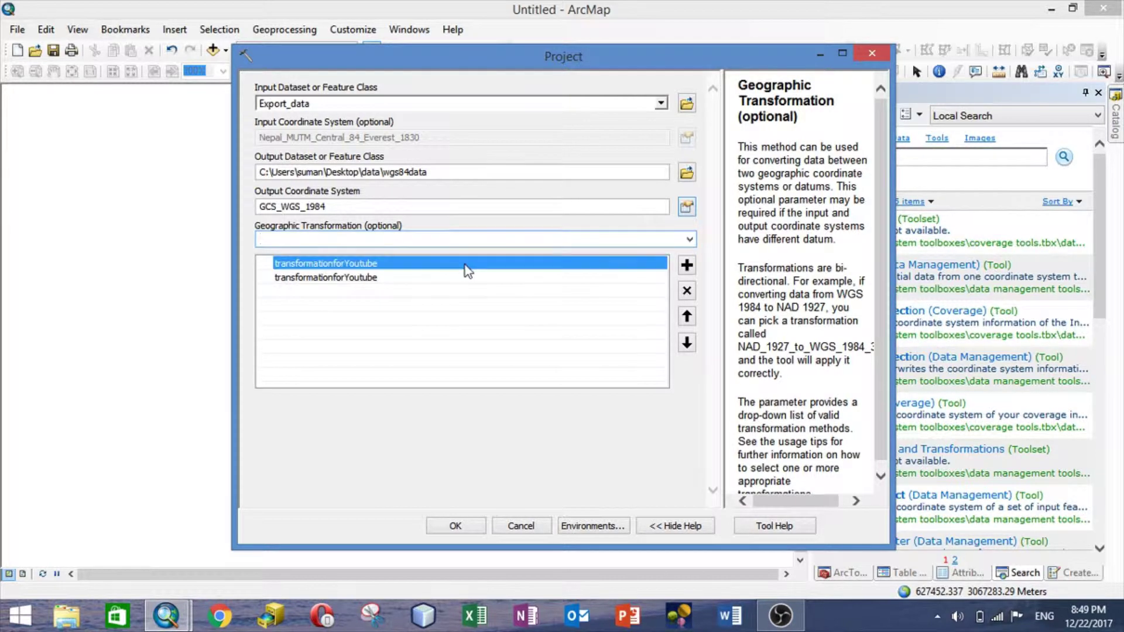
click(686, 291)
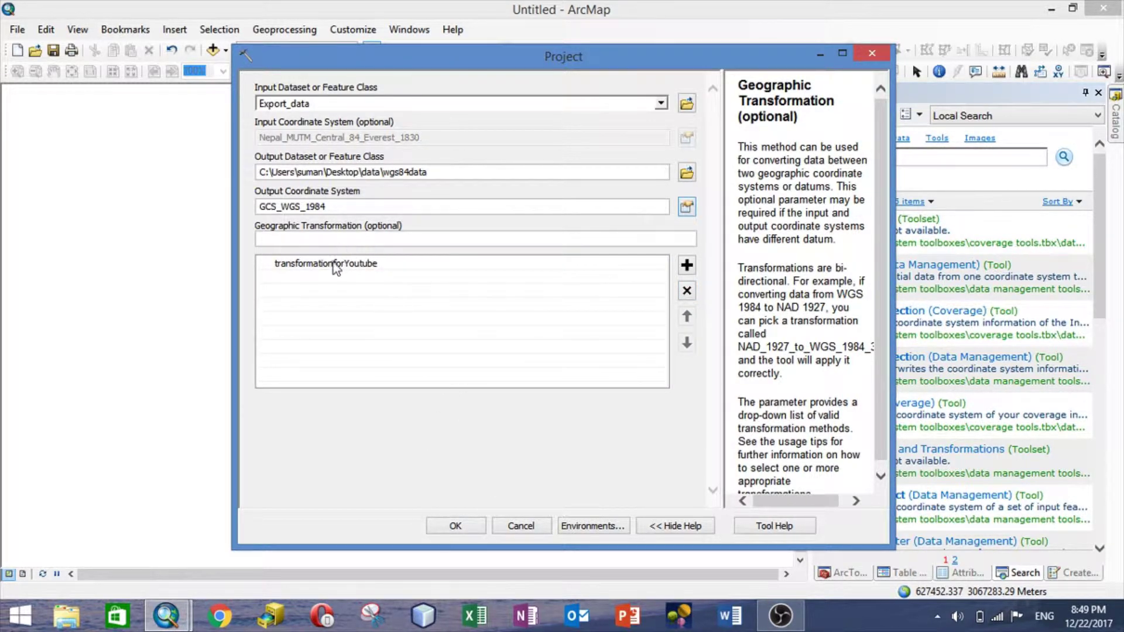
click(451, 527)
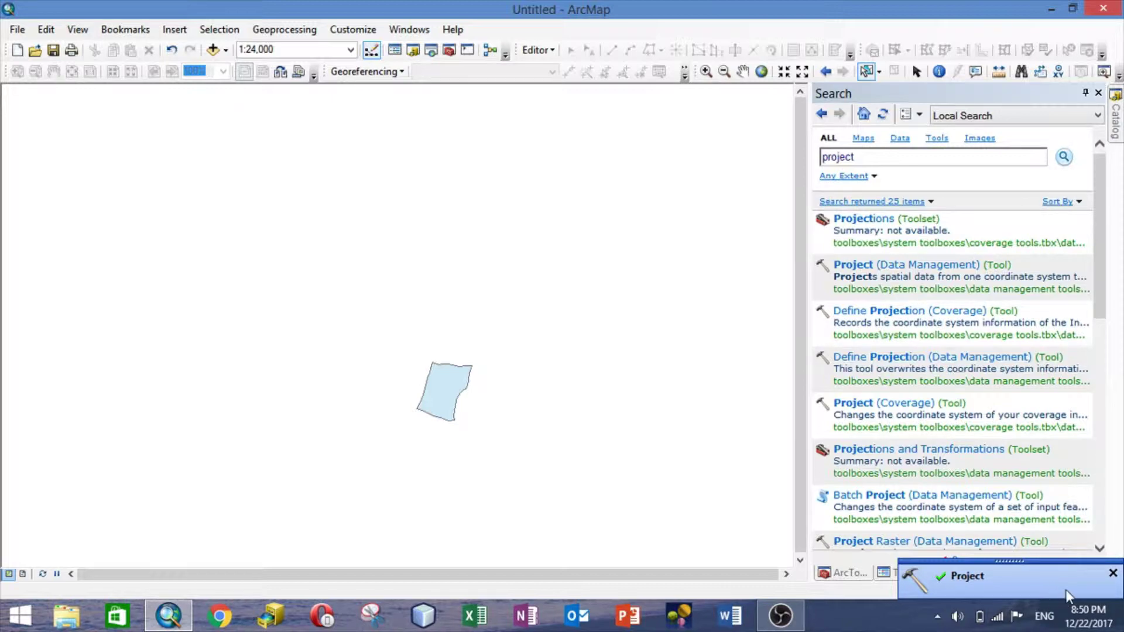
- Close the Project completion notice and show the map's layer list
click(1112, 573)
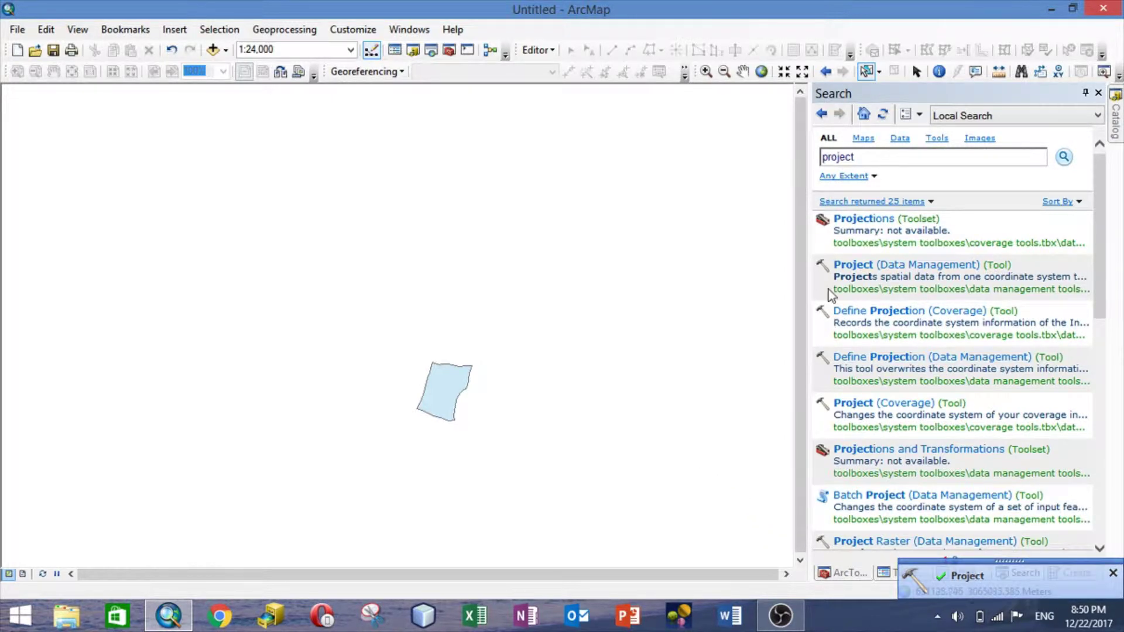
click(851, 577)
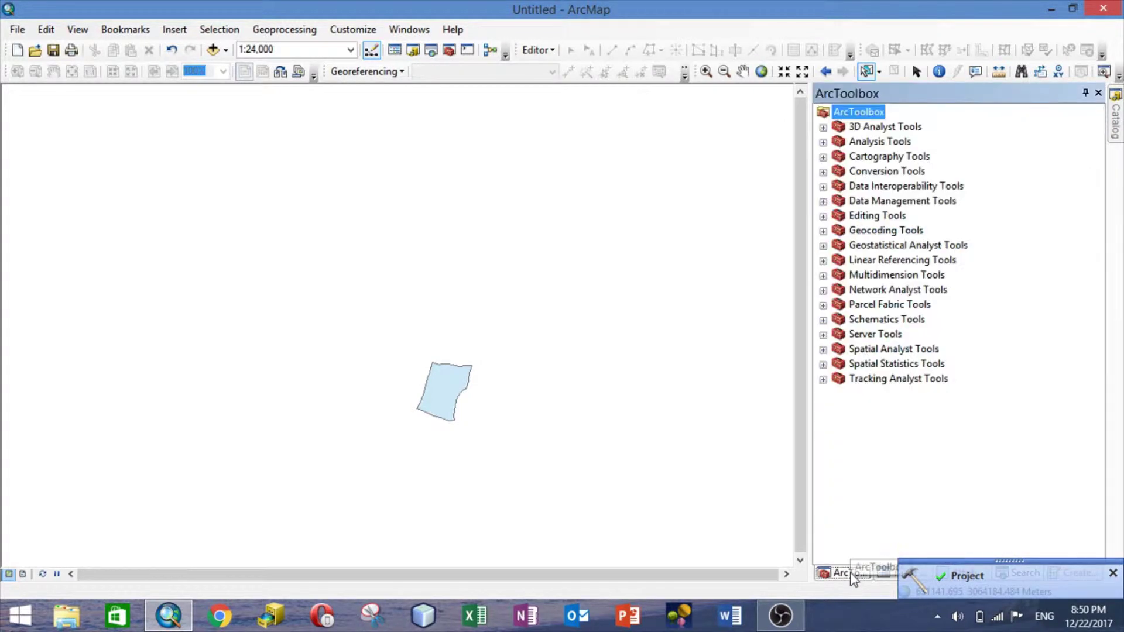
click(1110, 573)
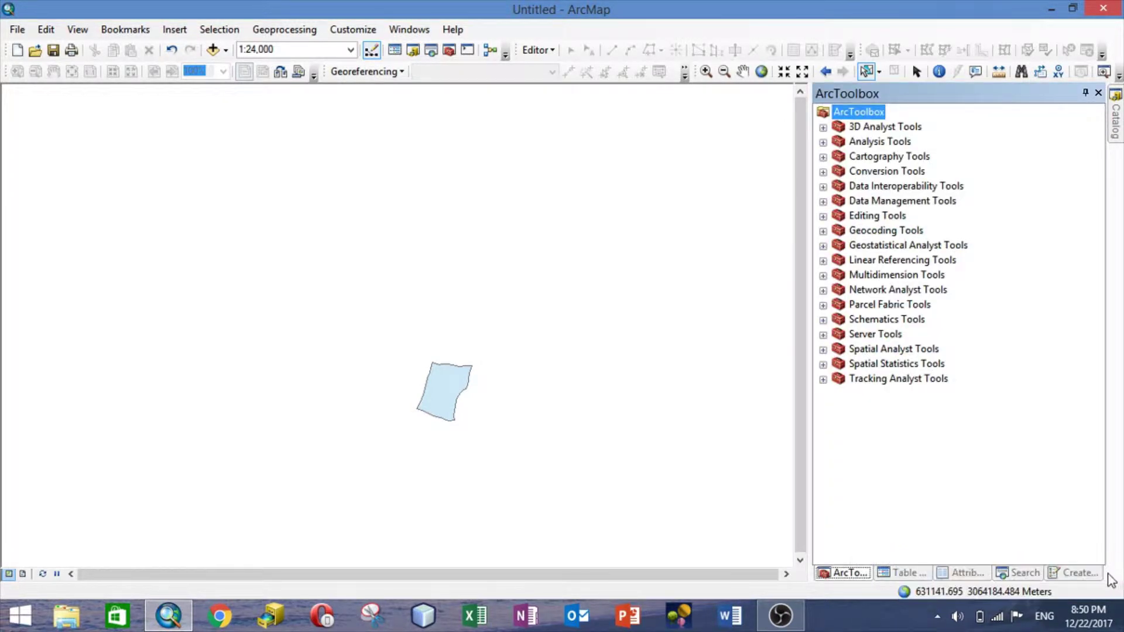
click(901, 572)
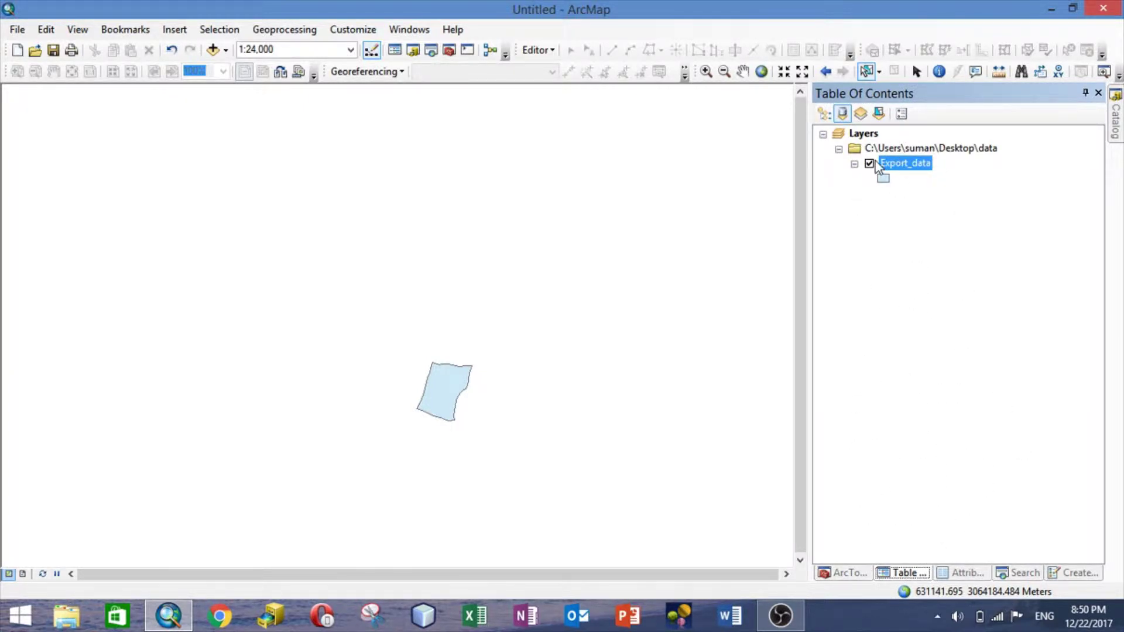
click(825, 113)
click(840, 115)
click(827, 115)
click(842, 116)
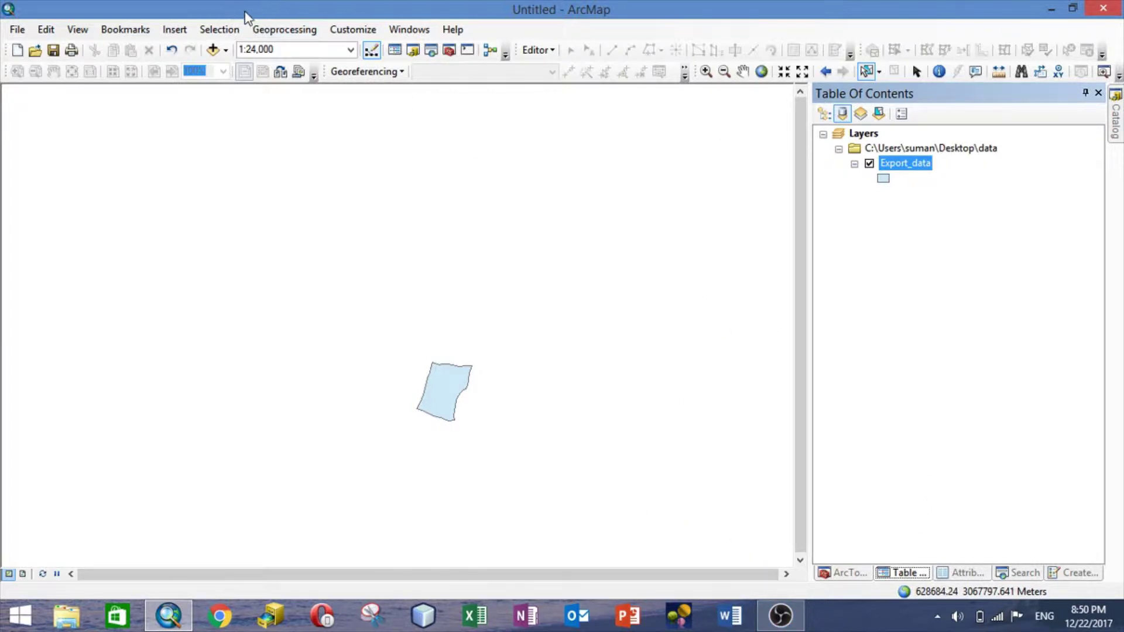
- Add wgs84data.shp to the map, dismissing the coordinate system warning, and zoom in
click(214, 50)
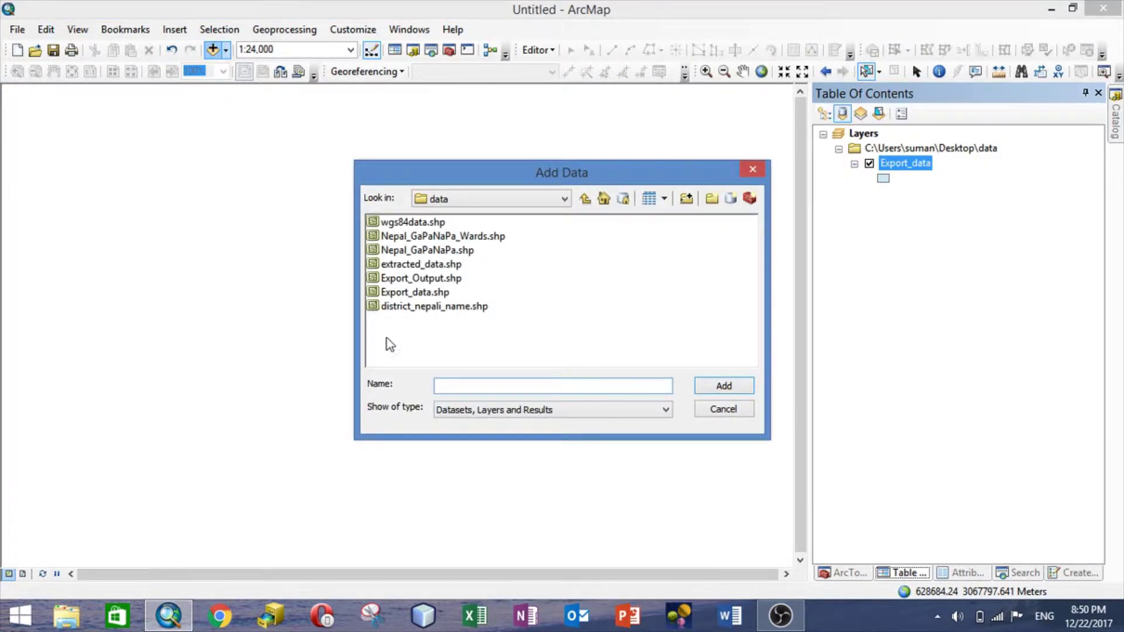
click(426, 225)
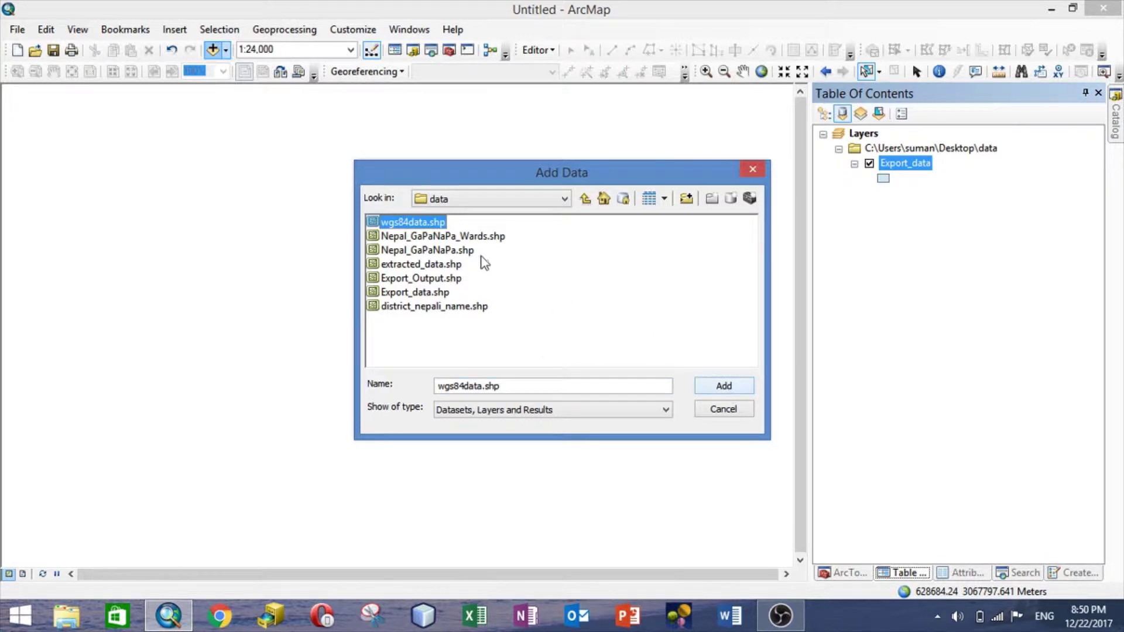
click(725, 388)
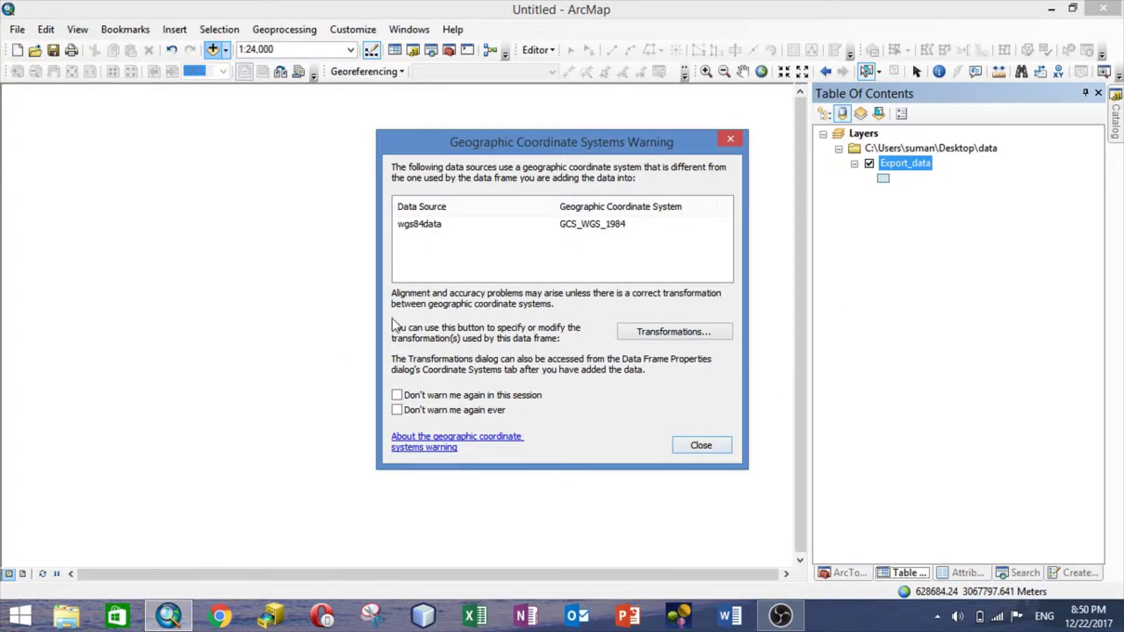
click(701, 446)
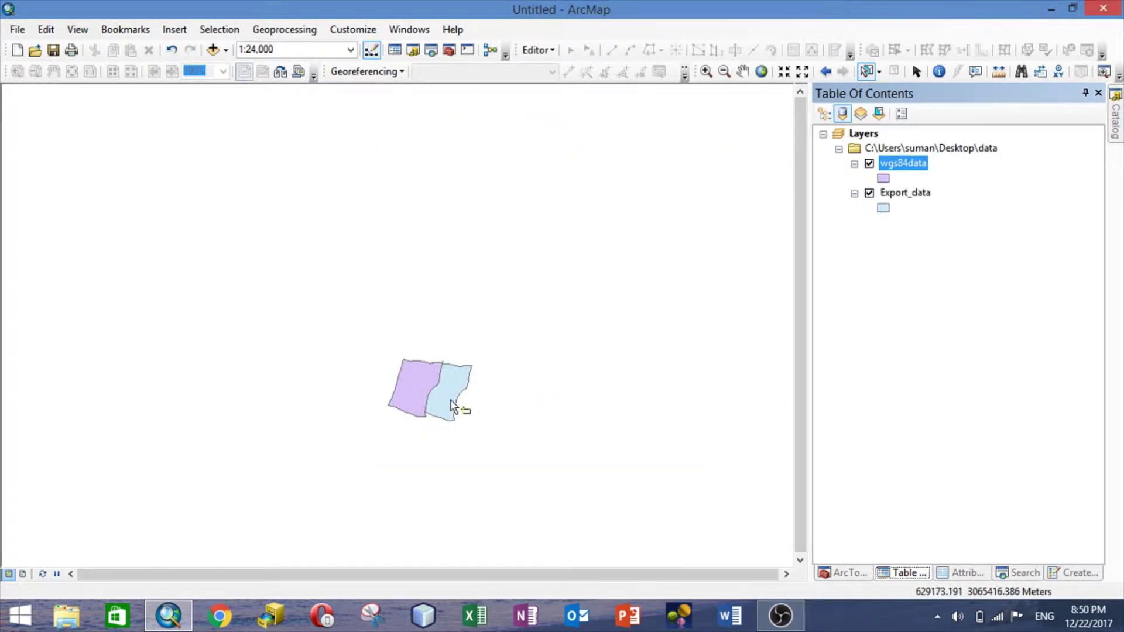
scroll(444, 403, down, 1)
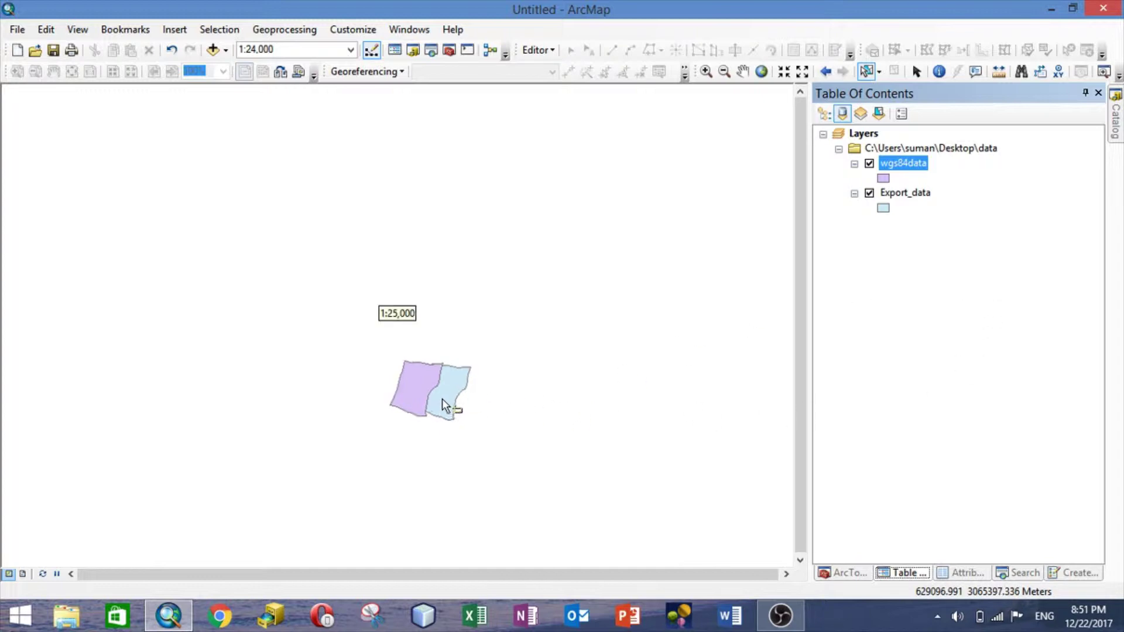
scroll(446, 401, up, 2)
scroll(451, 396, up, 1)
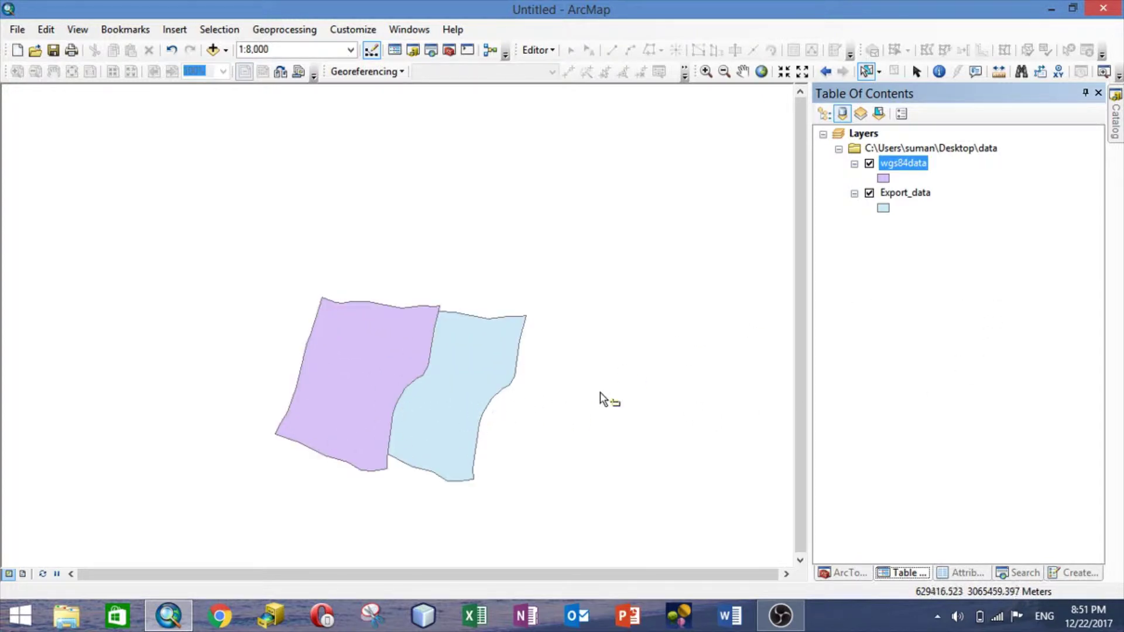
- Toggle Export_data off and on to compare it with the offset wgs84data polygon
click(869, 193)
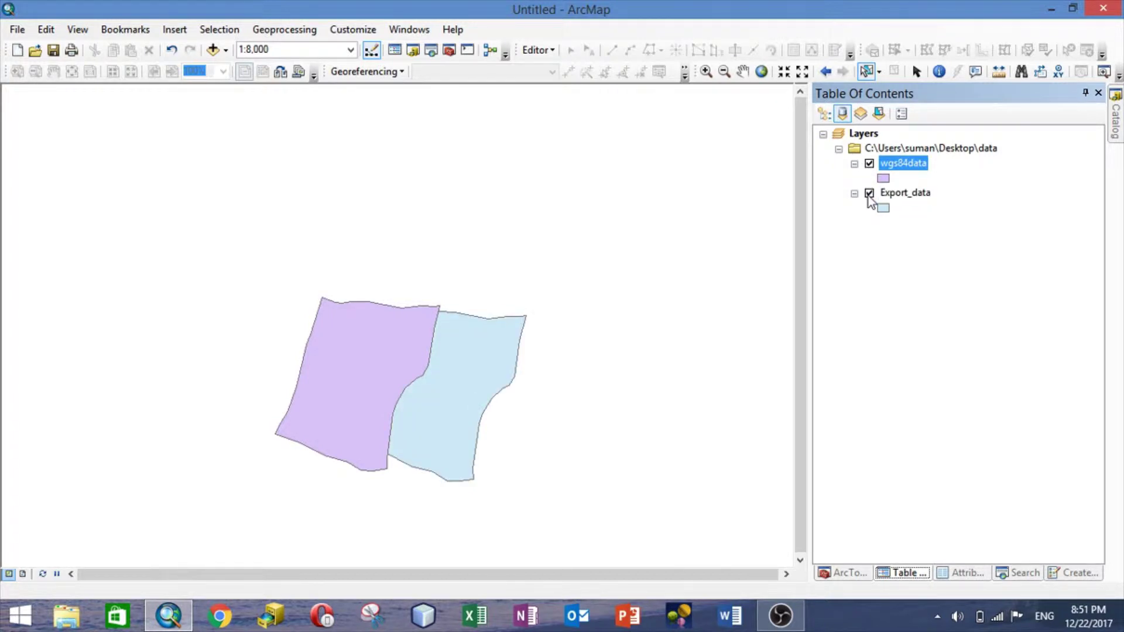
click(869, 194)
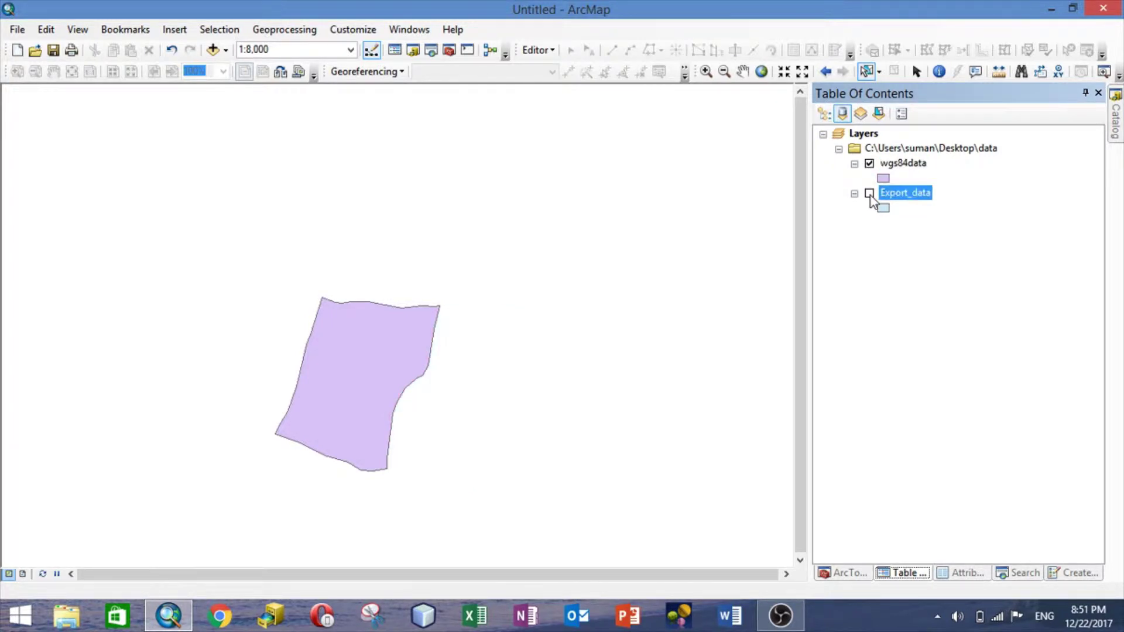
click(869, 194)
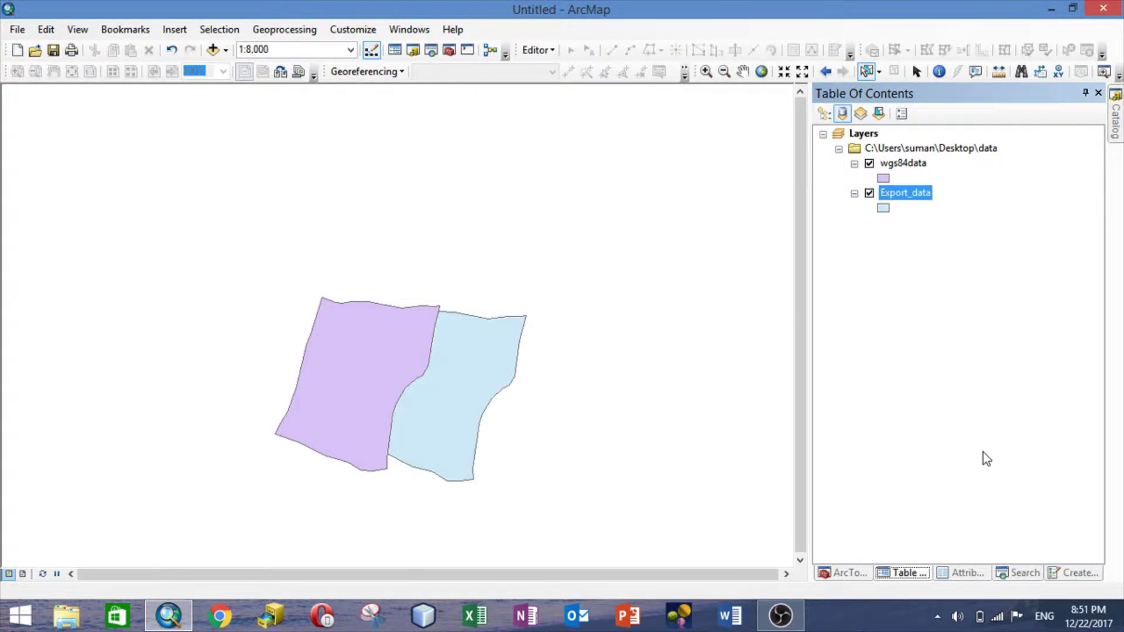
click(848, 573)
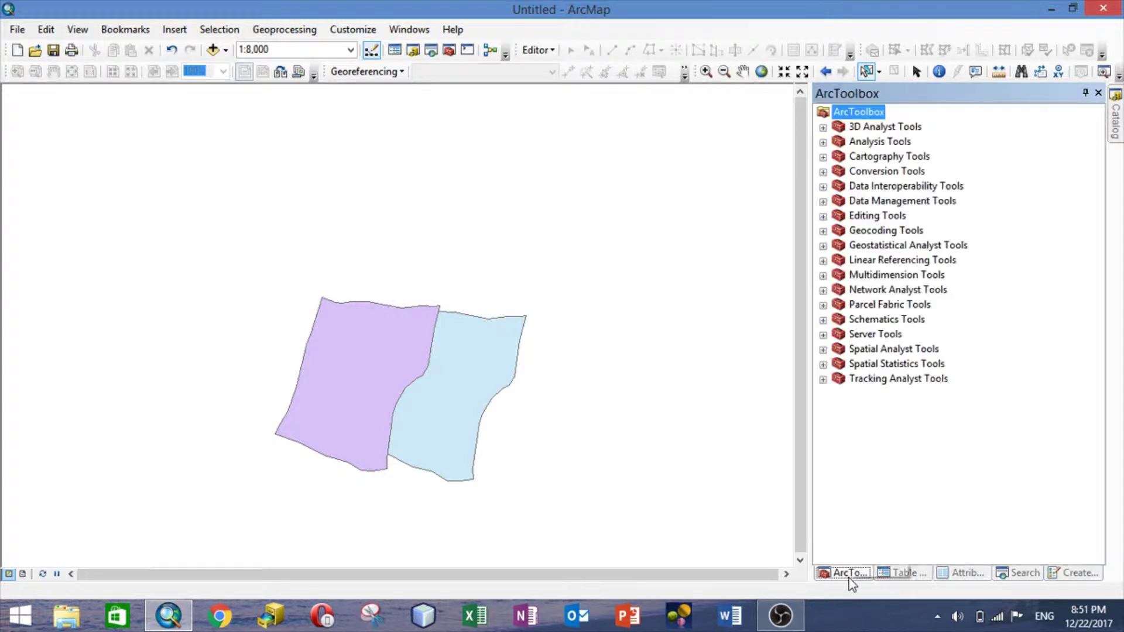
- Open Conversion Tools > To KML > Layer To KML with wgs84data as the layer
click(823, 172)
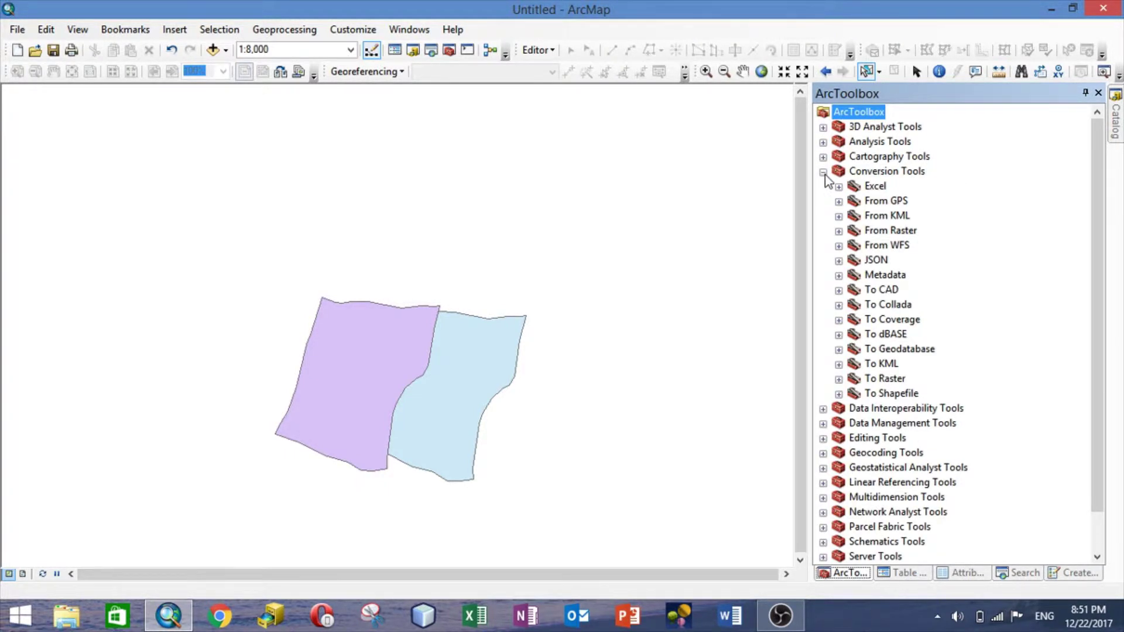
click(838, 364)
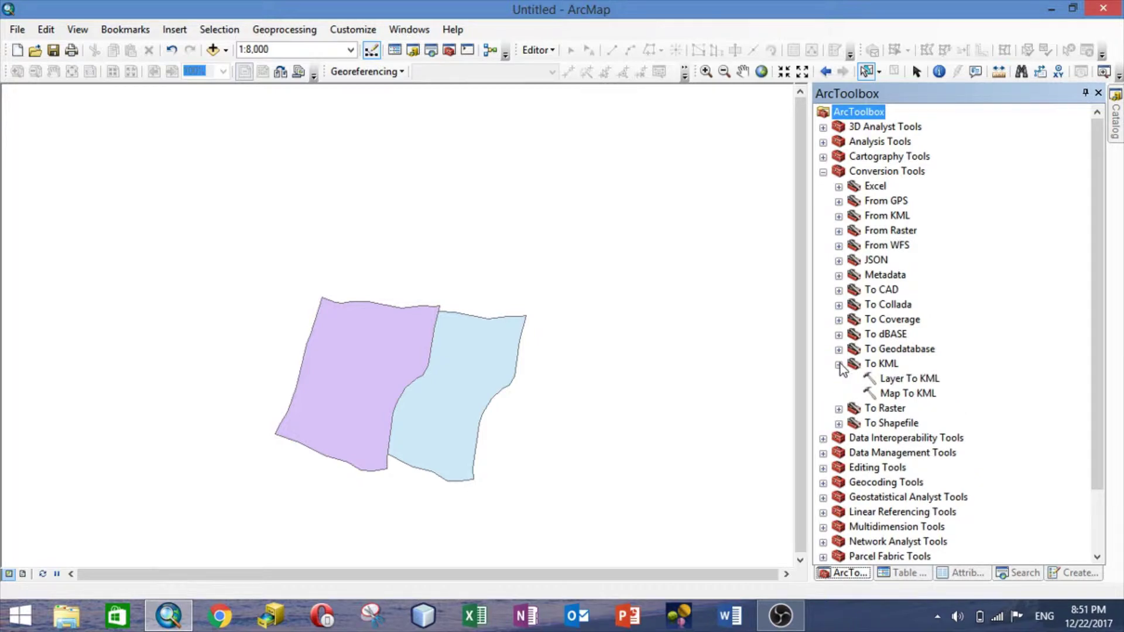
double_click(906, 380)
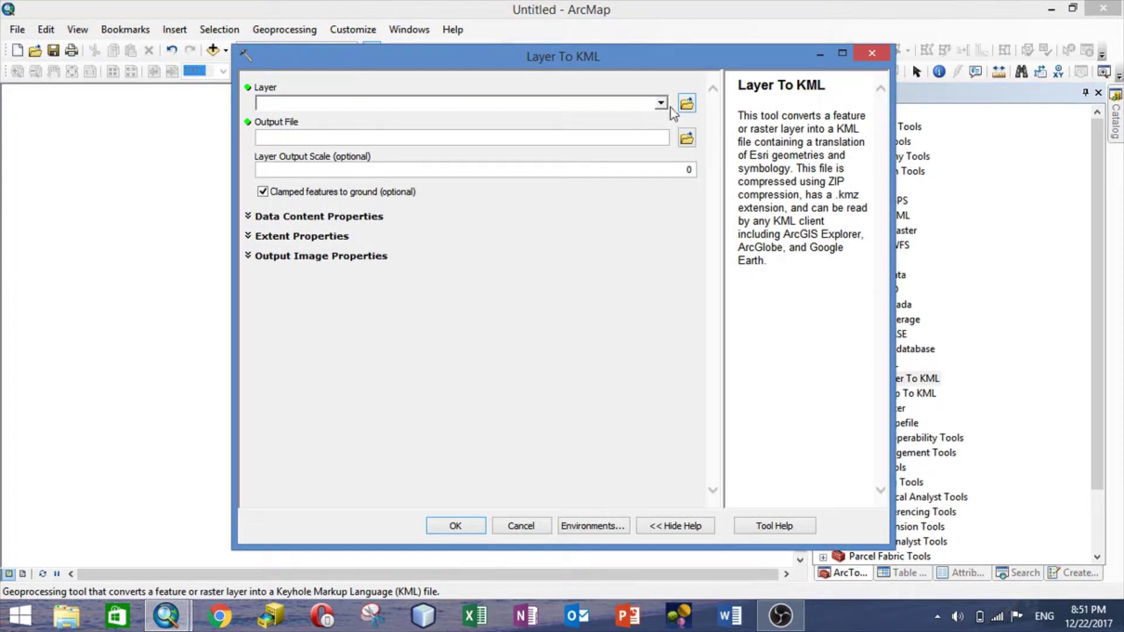
click(661, 103)
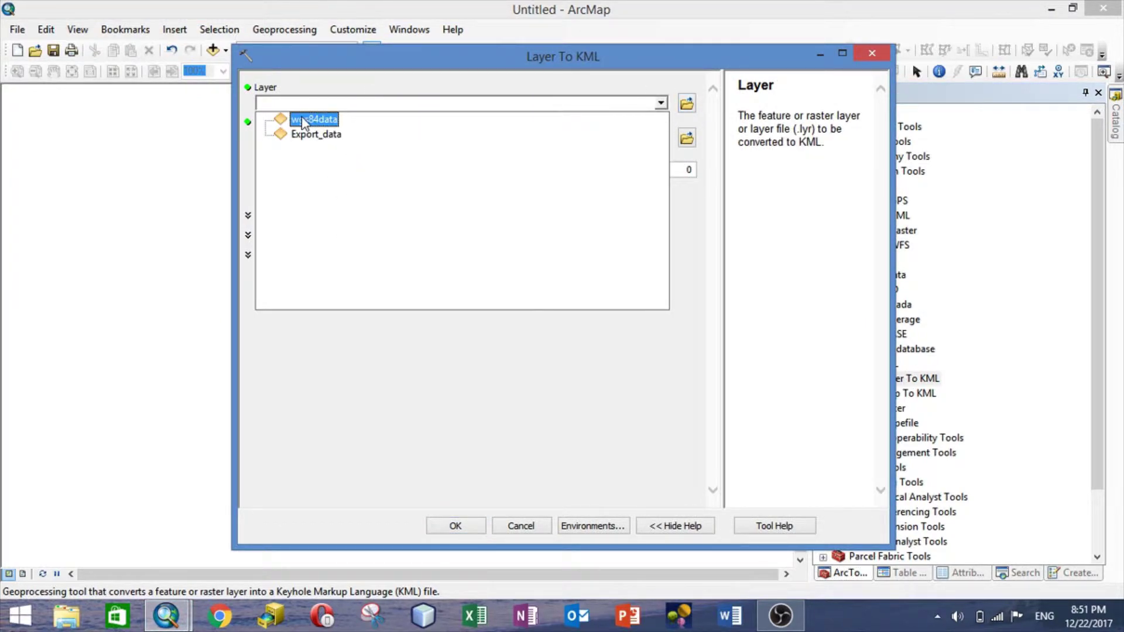
click(309, 120)
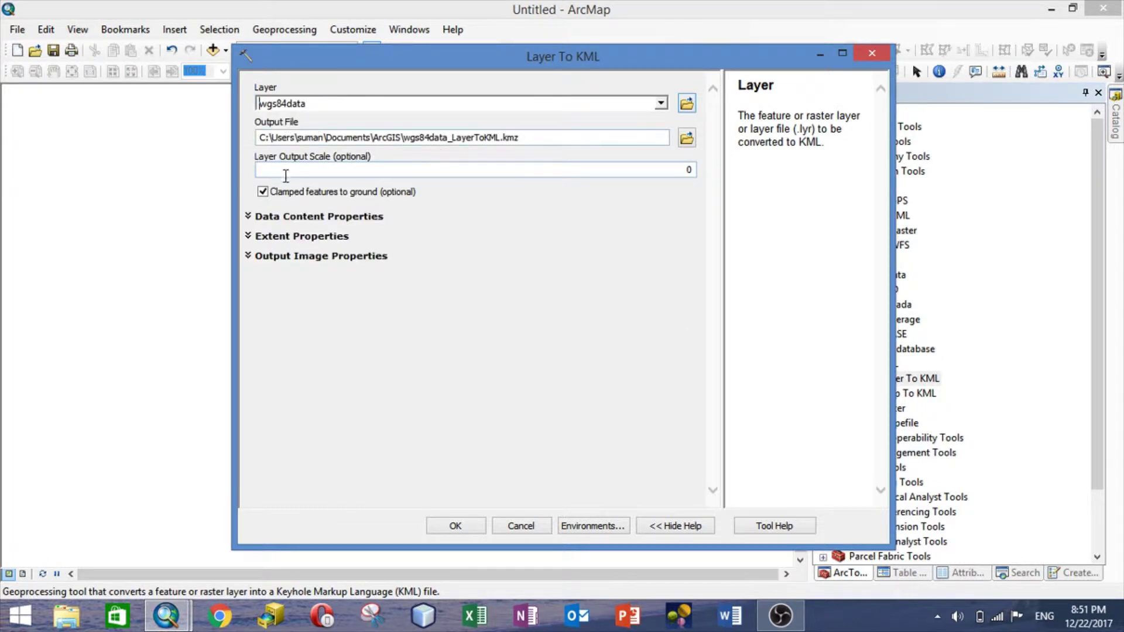
- Save the output as outputdata.kmz in the data folder and run the conversion
click(685, 140)
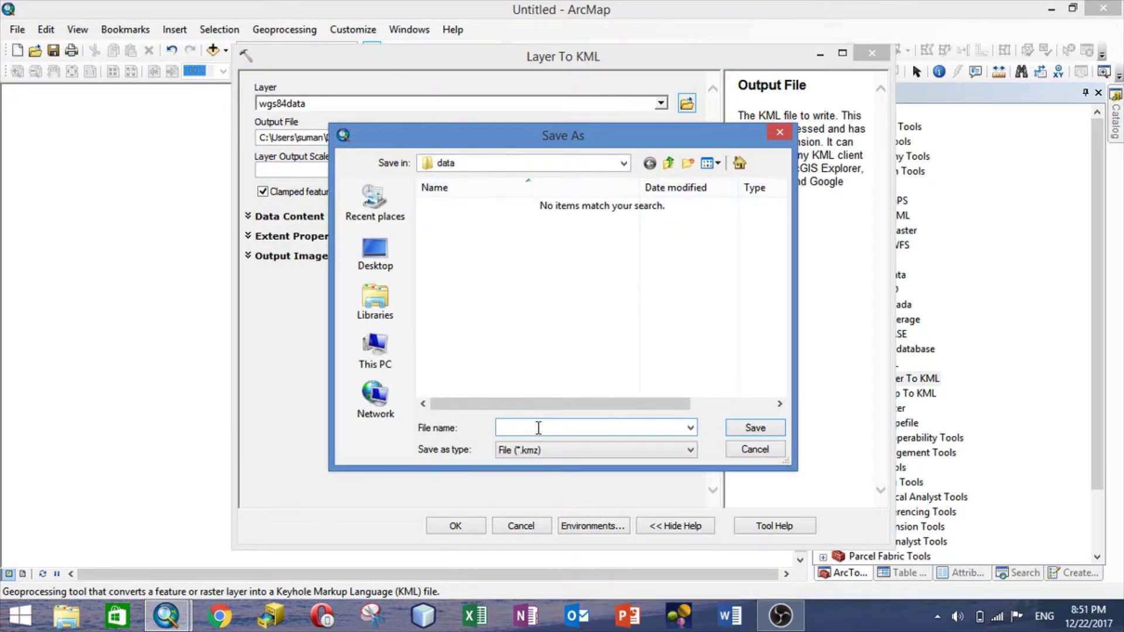
text(da)
key(BackSpace)
key(BackSpace)
text(ma)
key(BackSpace)
key(BackSpace)
text(ou)
click(754, 430)
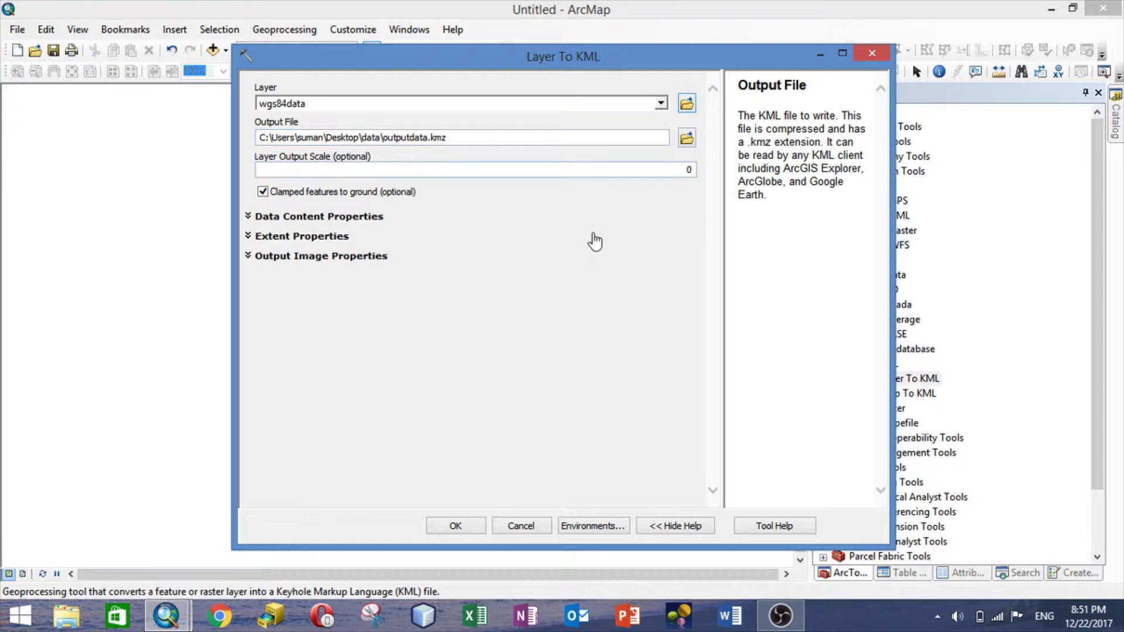
click(455, 525)
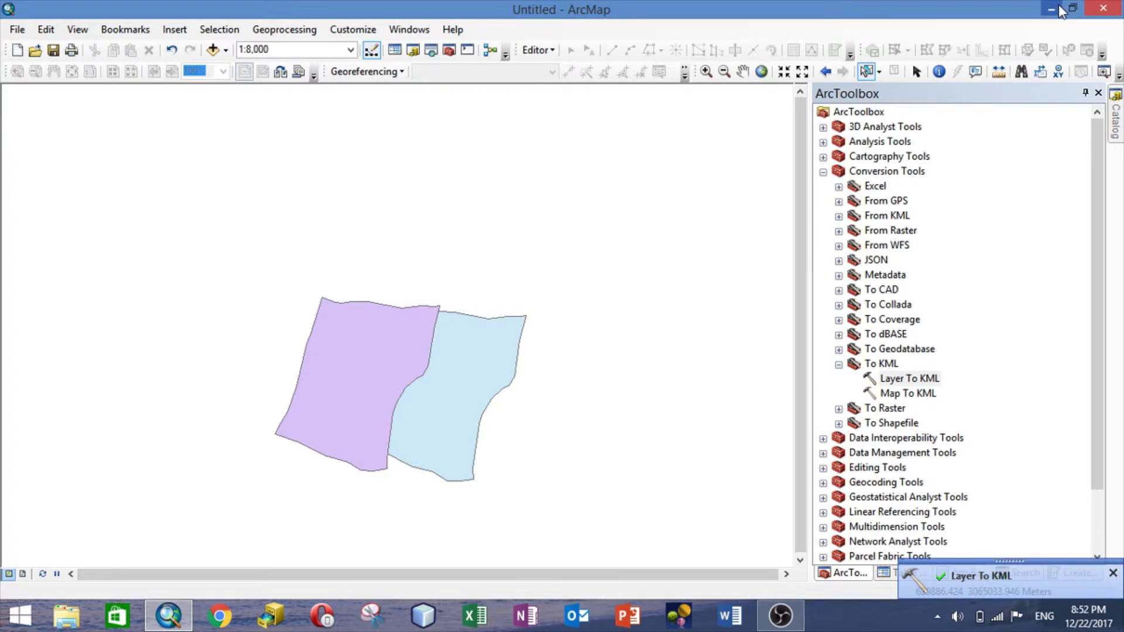
- Open outputdata.kmz from the Desktop data folder, launching Google Earth Pro
click(1051, 8)
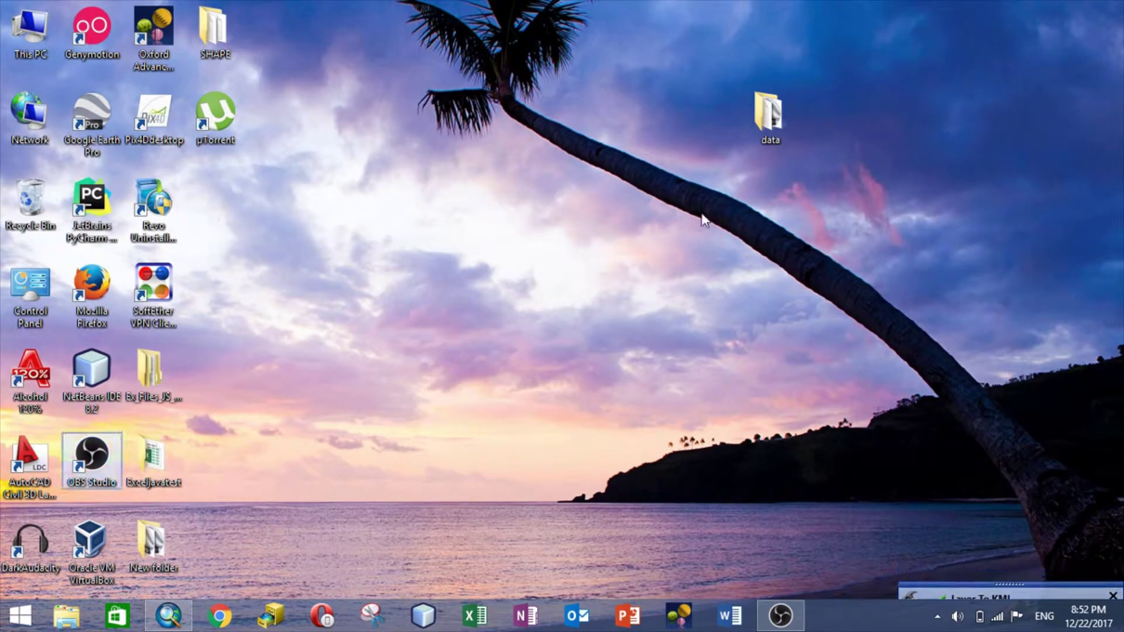
double_click(757, 125)
scroll(514, 365, down, 6)
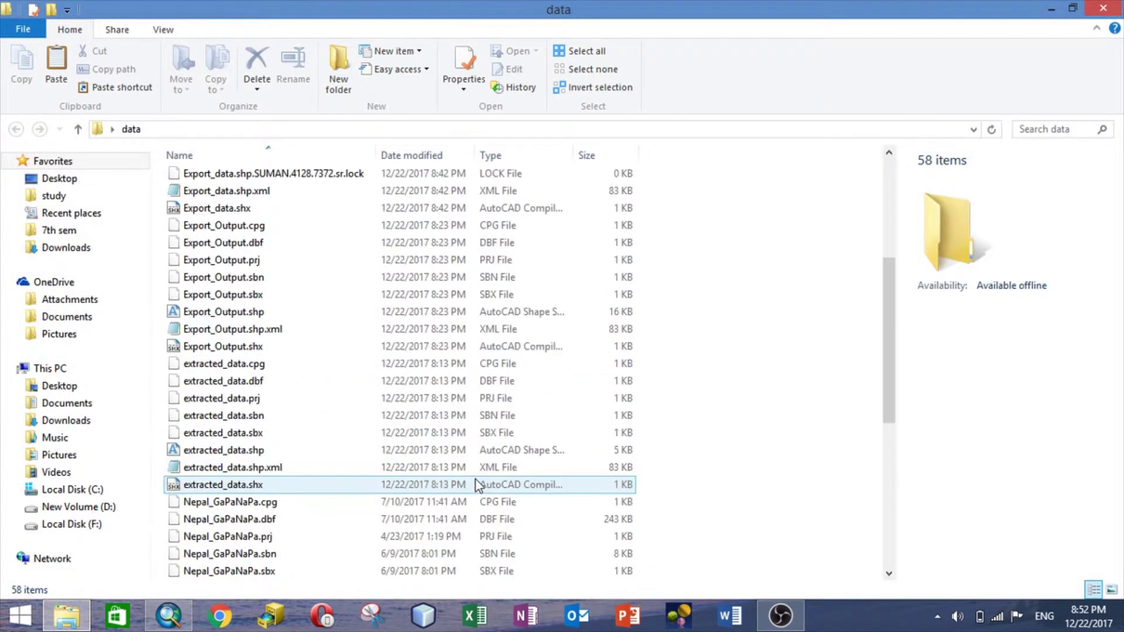
scroll(479, 490, down, 6)
scroll(371, 533, up, 2)
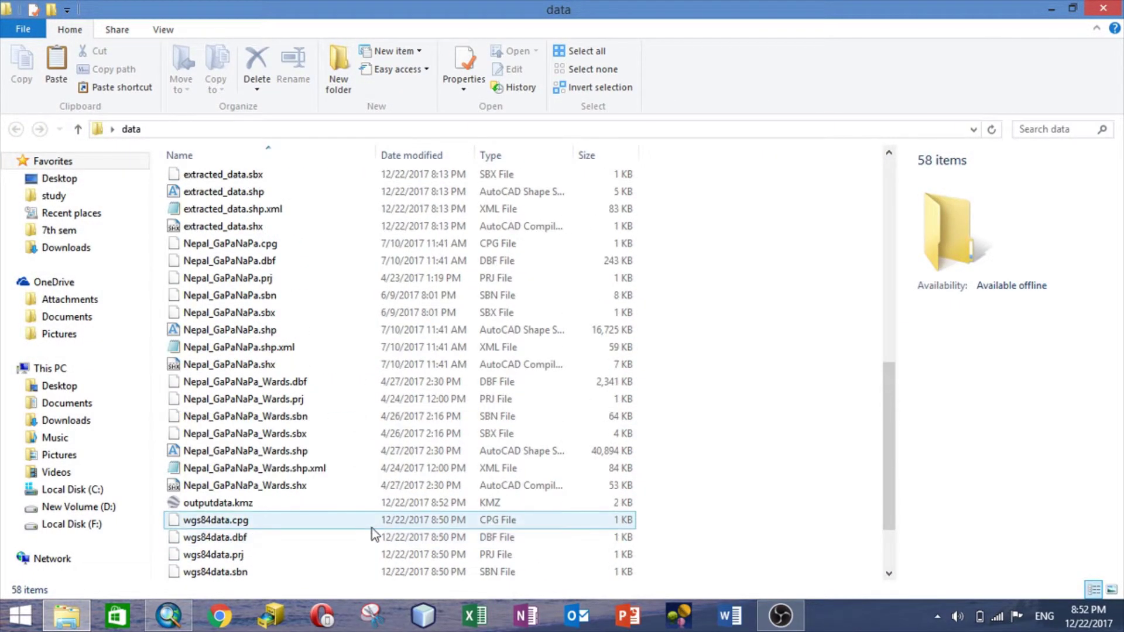
scroll(371, 533, down, 2)
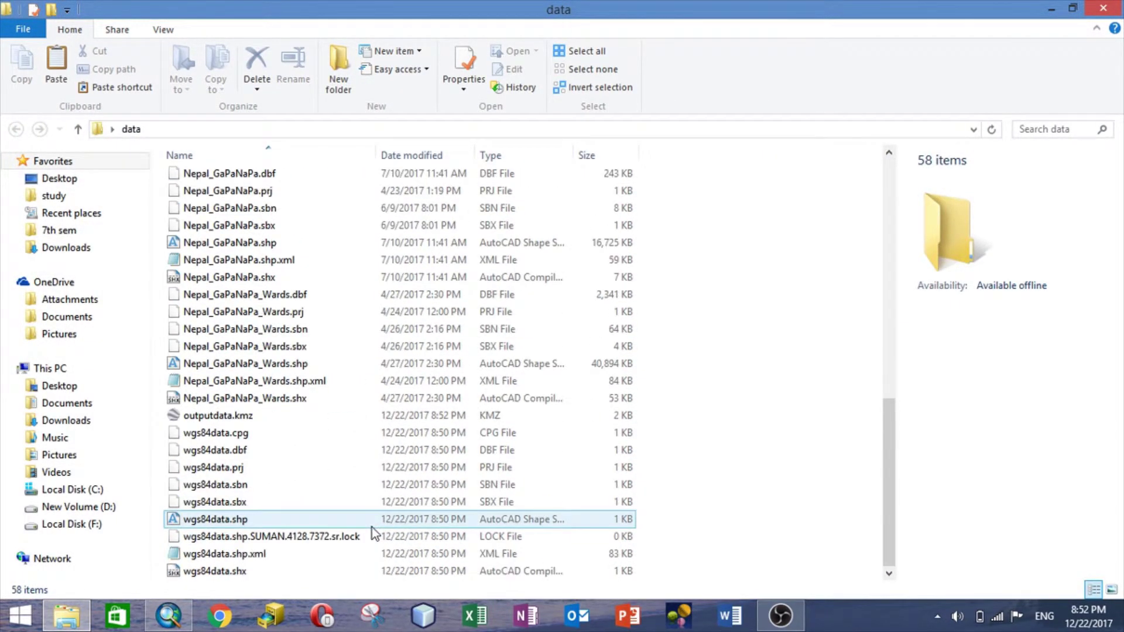
double_click(284, 417)
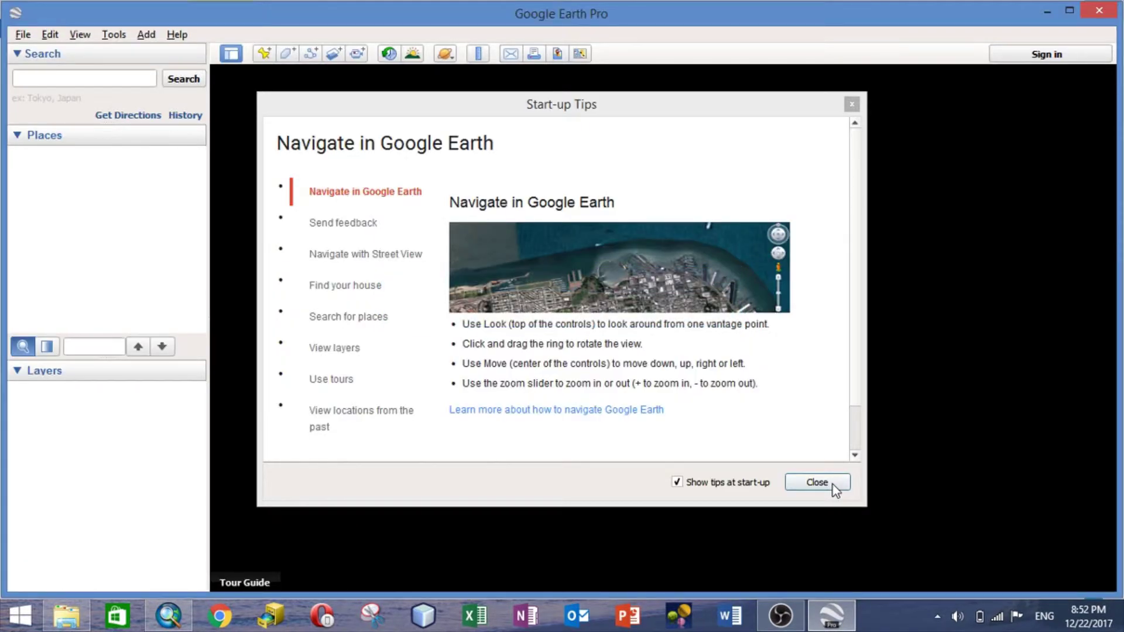
- Dismiss the start-up tips, then zoom and pan to centre the purple ward polygon over Kathmandu
click(831, 486)
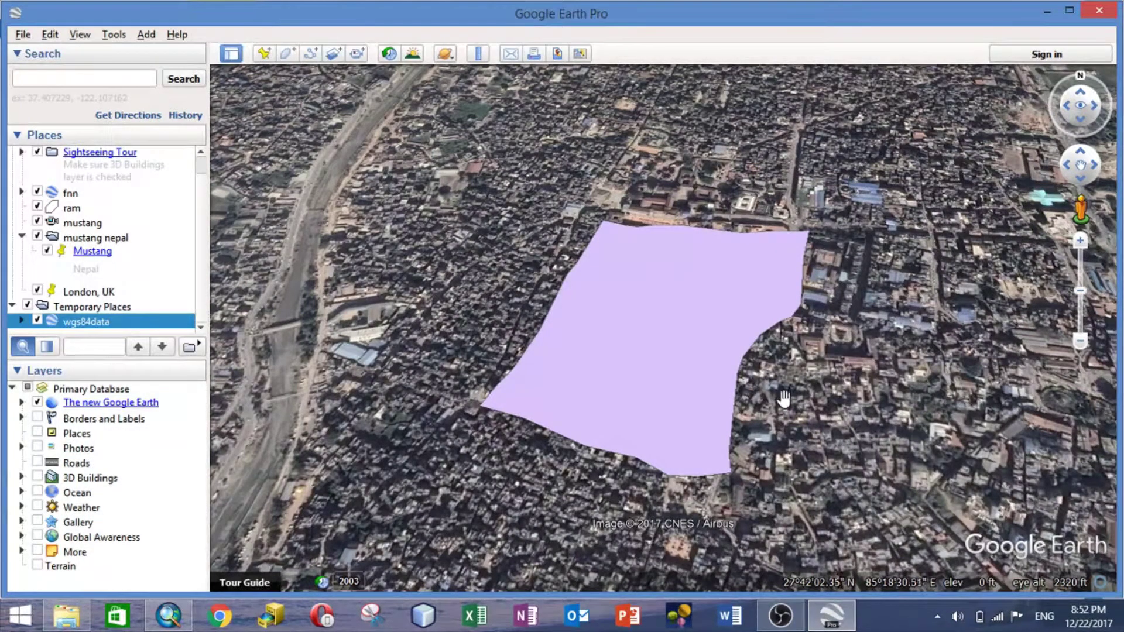
scroll(416, 334, down, 5)
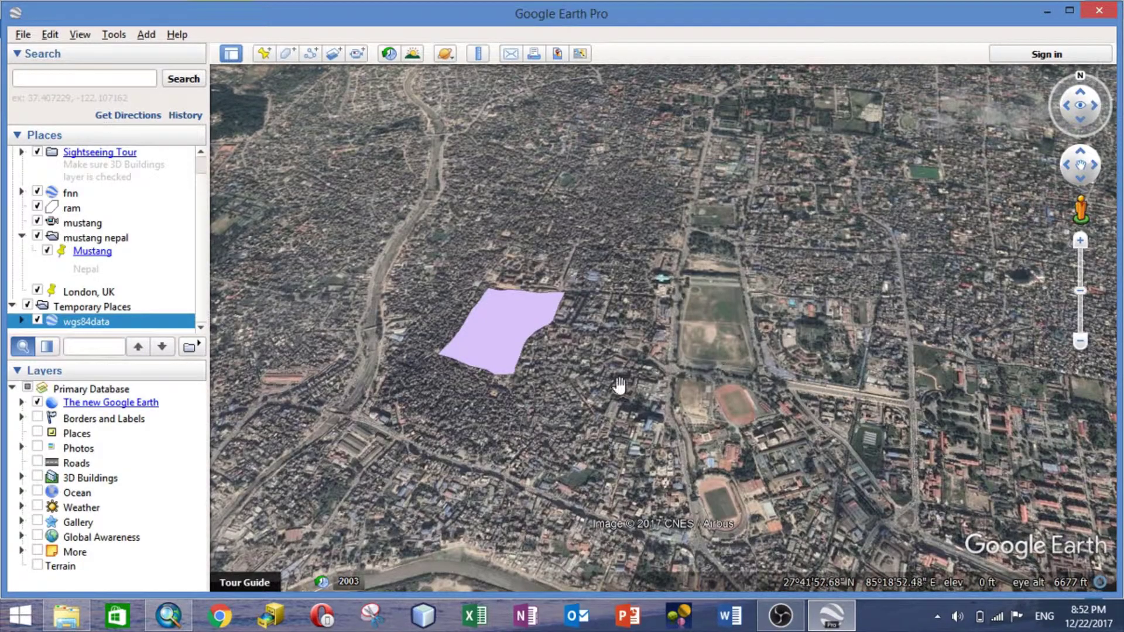
scroll(766, 350, down, 1)
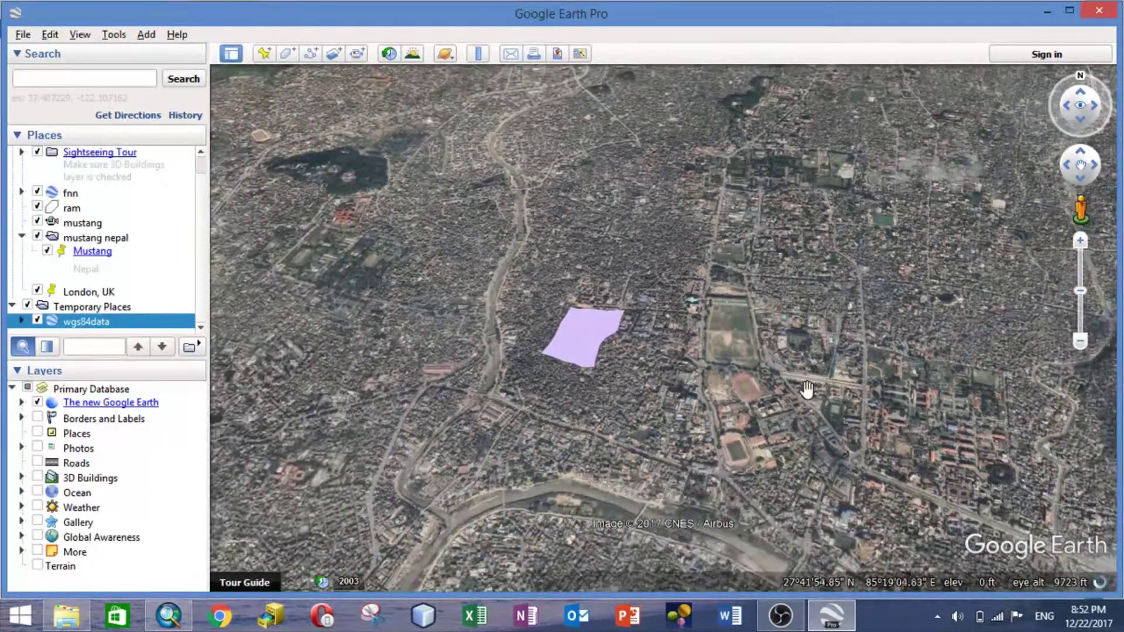
scroll(819, 389, down, 2)
scroll(683, 429, down, 2)
scroll(683, 429, up, 4)
scroll(737, 449, up, 2)
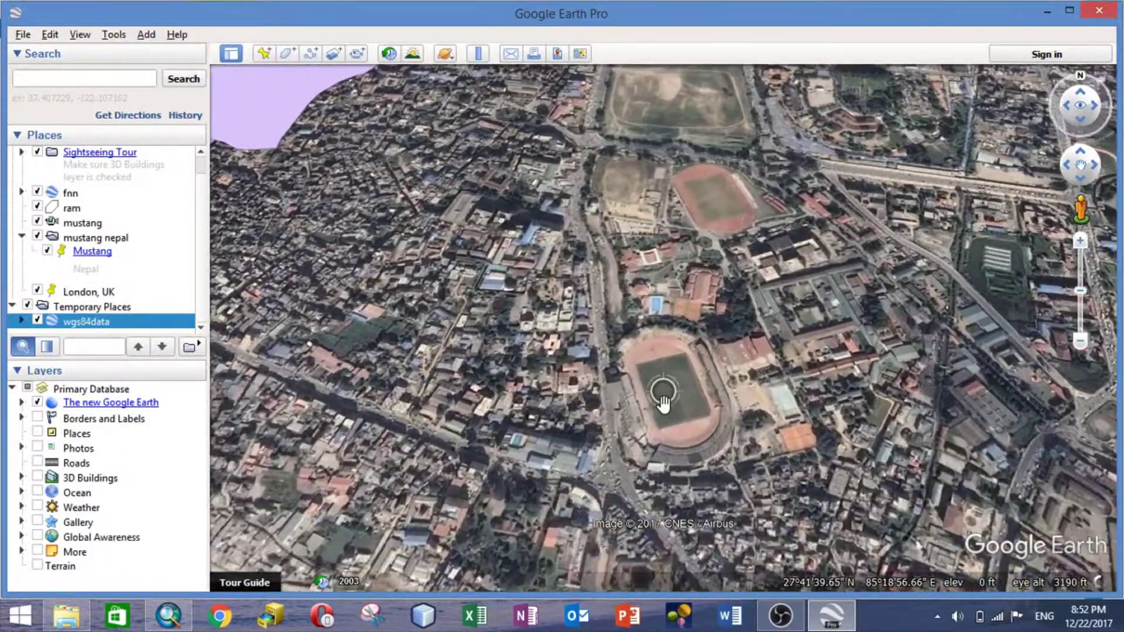
scroll(936, 472, up, 2)
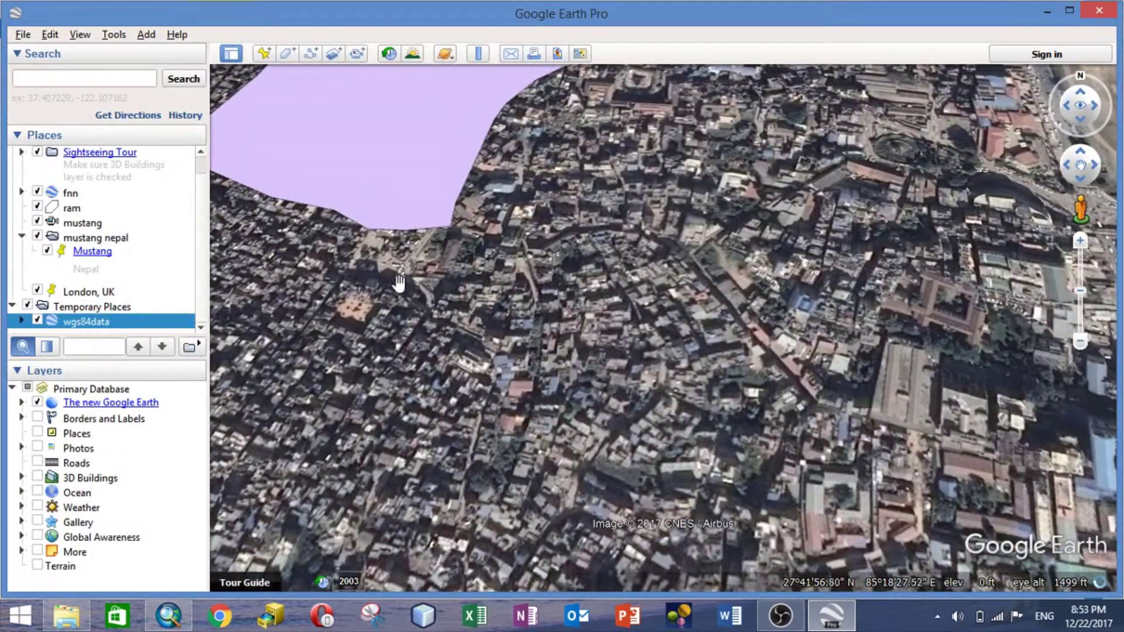
drag(396, 281, 519, 355)
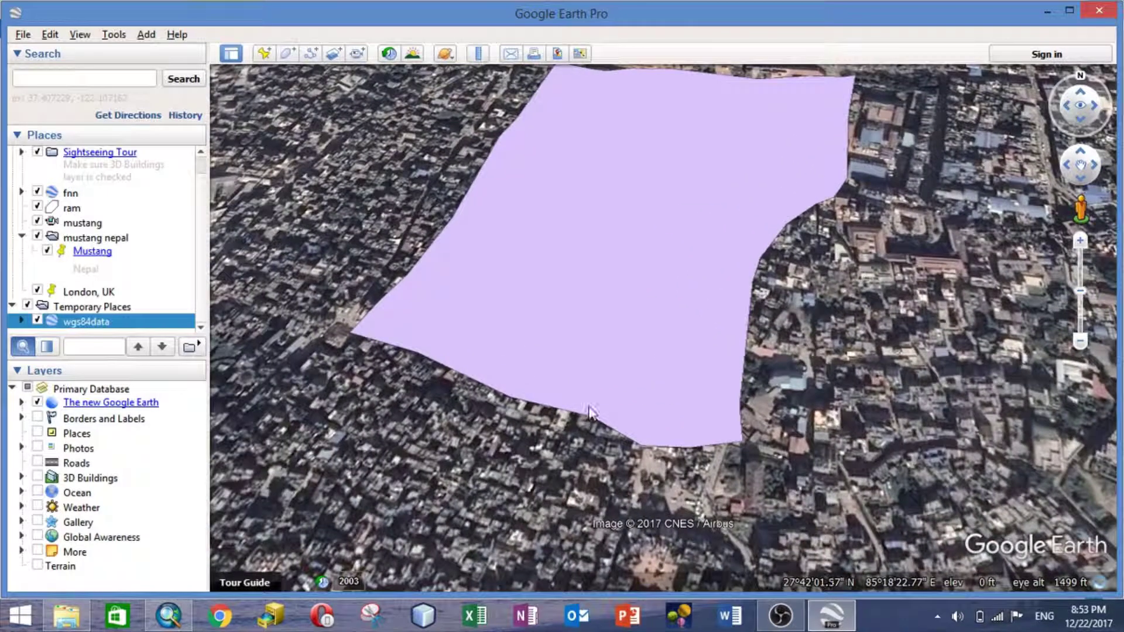
scroll(648, 464, up, 1)
scroll(699, 468, up, 1)
scroll(701, 468, down, 3)
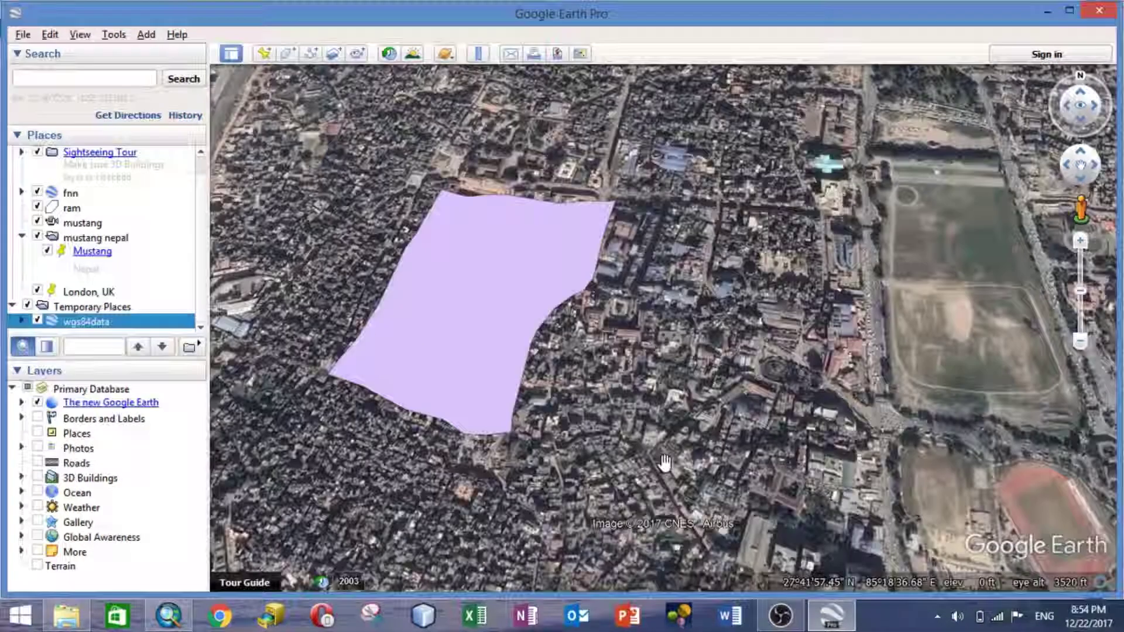